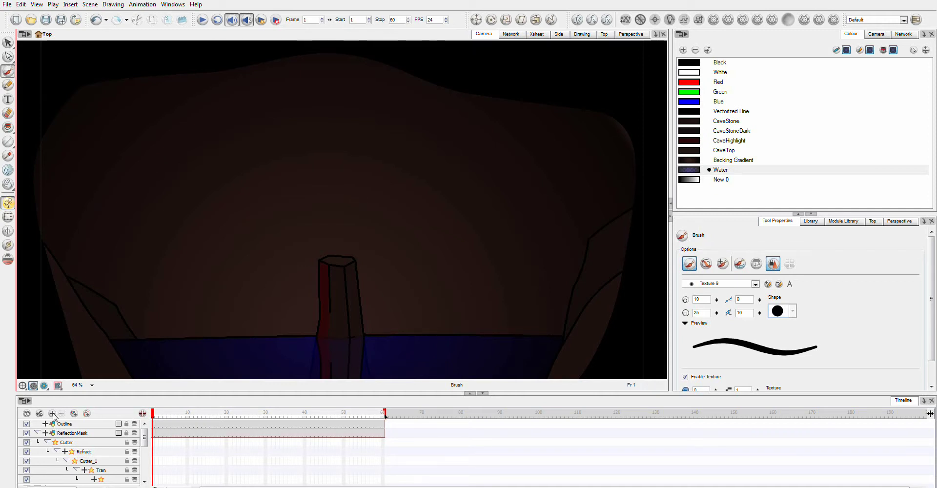
- Bring up the Timeline's Add Layer list of layer types, closing it without adding anything
{"action": "left_click", "coordinate": [53, 414]}
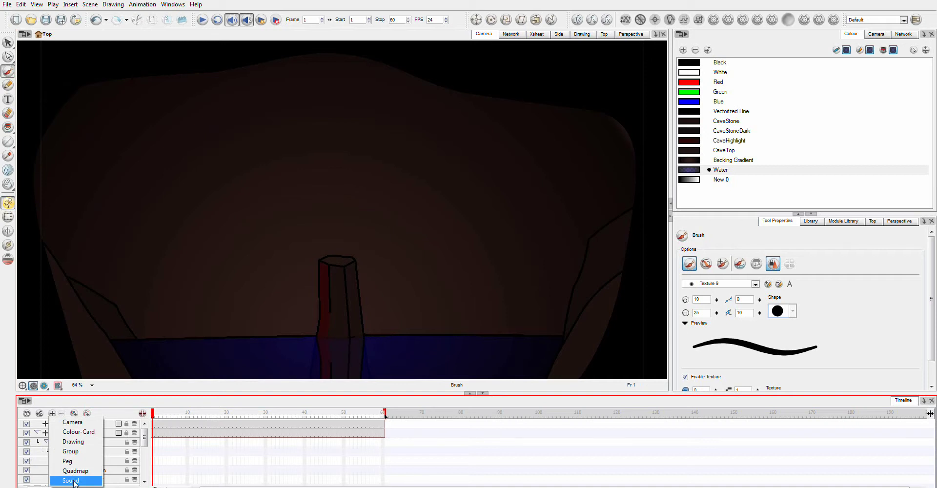
{"action": "left_click", "coordinate": [170, 181]}
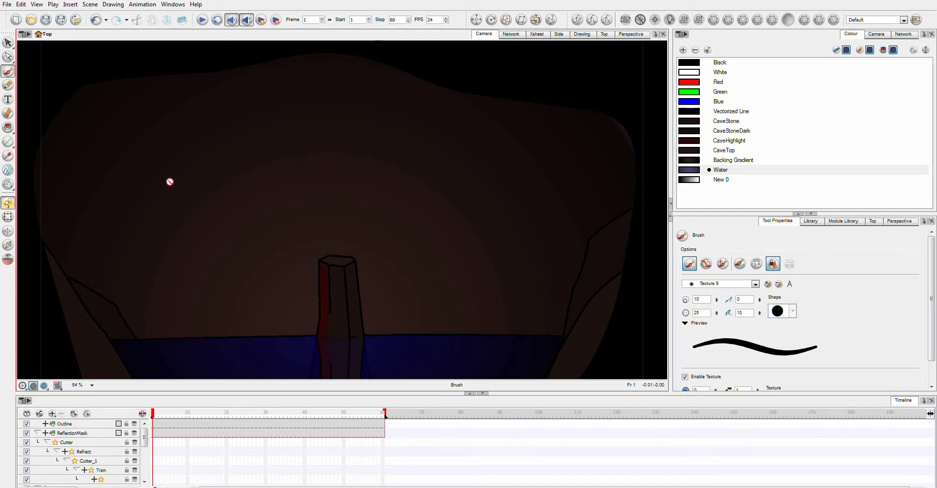
{"action": "left_click", "coordinate": [121, 400]}
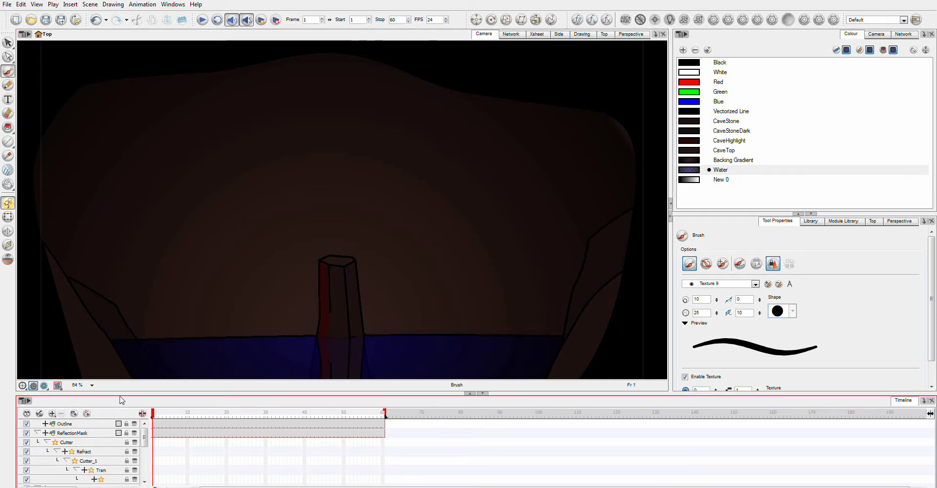
{"action": "left_click", "coordinate": [135, 357]}
- Add a Drawing_1 layer between Outline and ReflectionMask and make black the current colour
{"action": "left_click", "coordinate": [52, 414]}
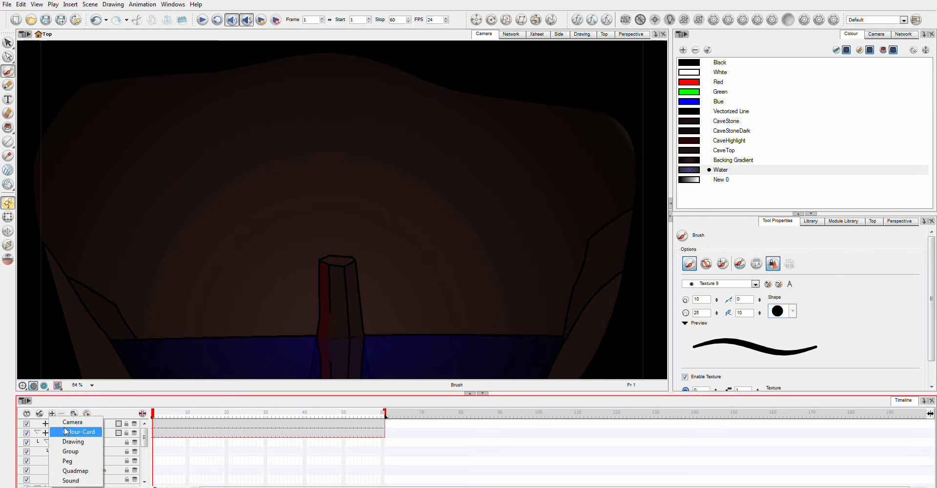
{"action": "left_click", "coordinate": [95, 438]}
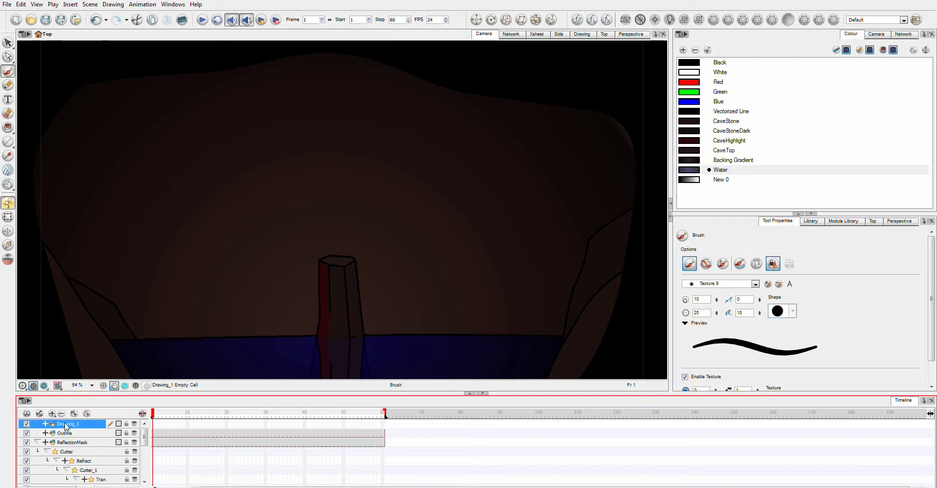
{"action": "left_click_drag", "start_coordinate": [66, 425], "coordinate": [65, 440]}
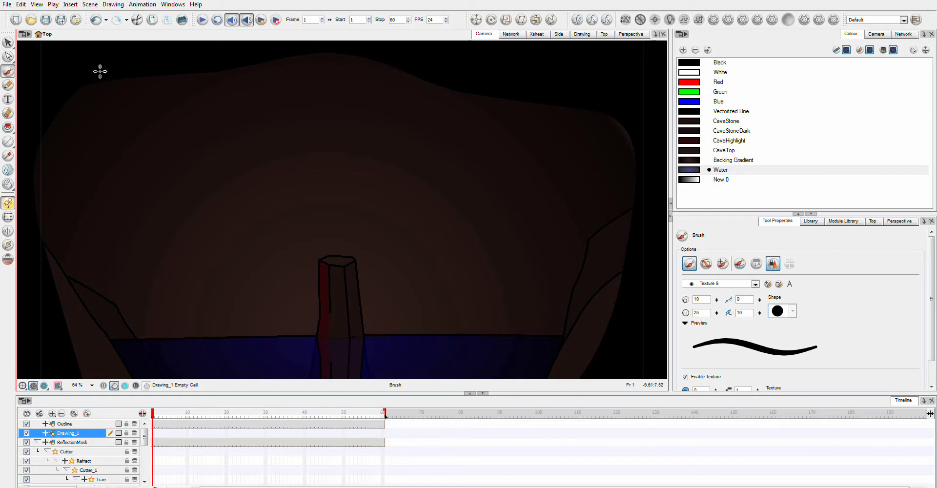
{"action": "left_click", "coordinate": [696, 62]}
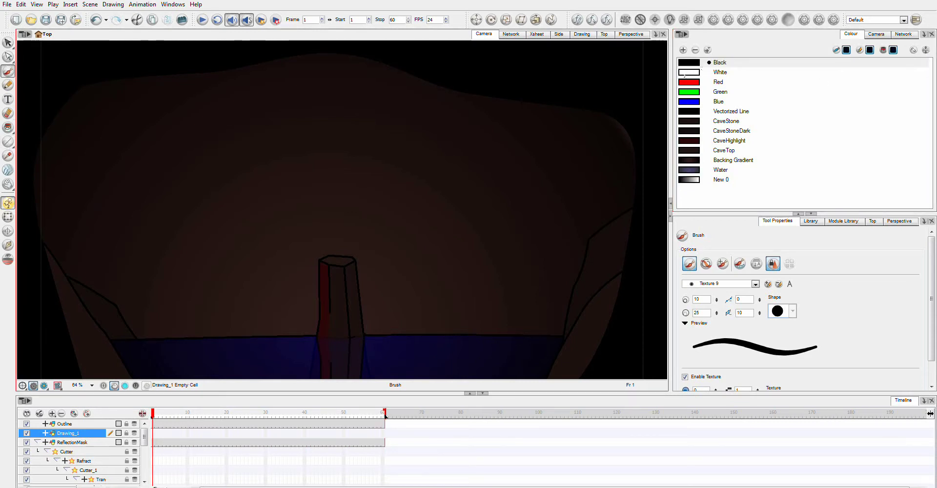
- Draw a black rectangle on Drawing_1 over the upper-left cave and select its contour
{"action": "left_click_drag", "start_coordinate": [8, 141], "coordinate": [34, 155]}
{"action": "left_click_drag", "start_coordinate": [101, 116], "coordinate": [331, 279]}
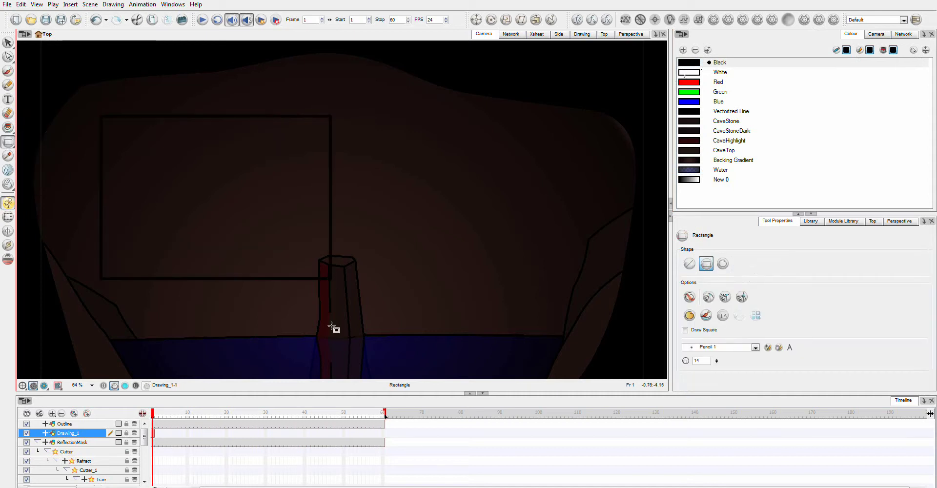
{"action": "left_click", "coordinate": [8, 57]}
{"action": "scroll", "coordinate": [212, 143], "scroll_direction": "down", "scroll_amount": 3}
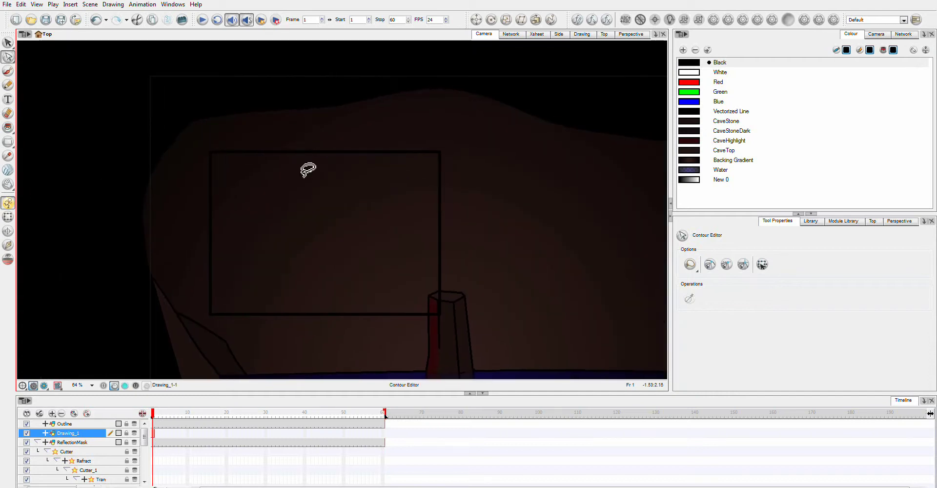
{"action": "scroll", "coordinate": [308, 169], "scroll_direction": "up", "scroll_amount": 1}
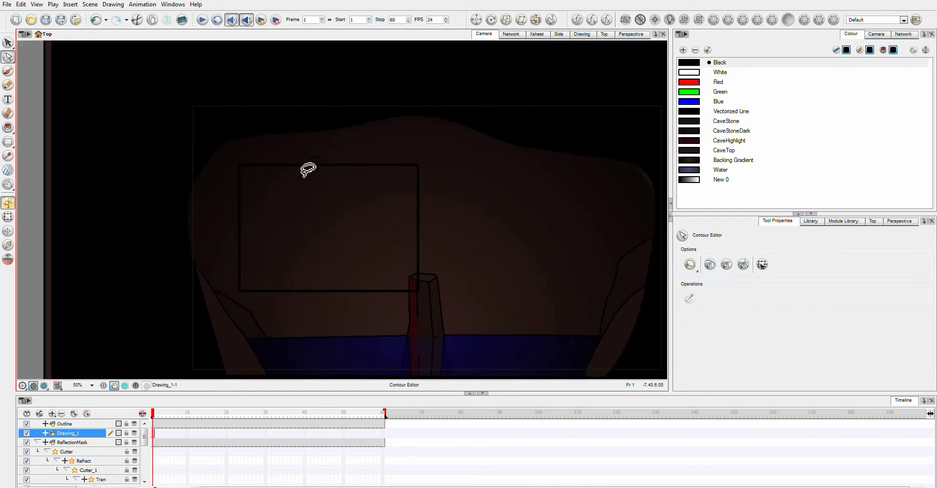
{"action": "left_click_drag", "start_coordinate": [339, 203], "coordinate": [340, 263]}
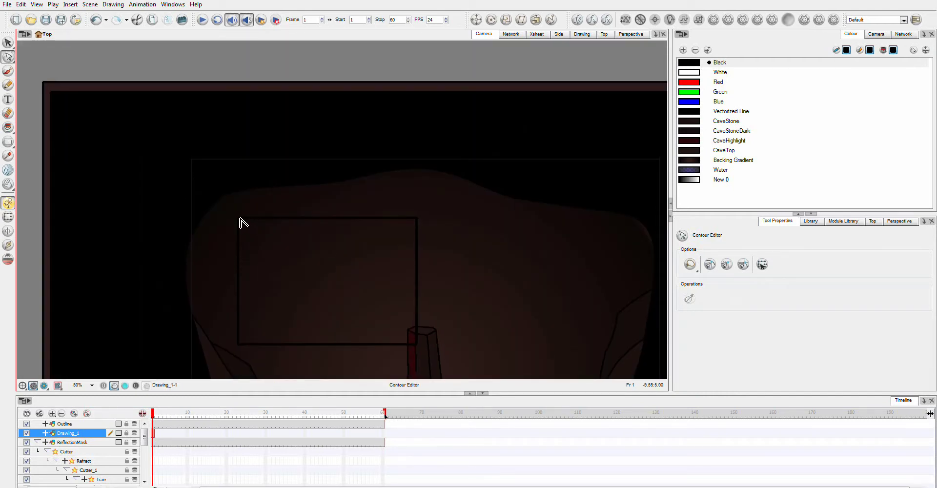
{"action": "left_click", "coordinate": [239, 218]}
- With Outline hidden, drag the rectangle's corners into a slanted beam narrow at the upper left
{"action": "left_click", "coordinate": [26, 424]}
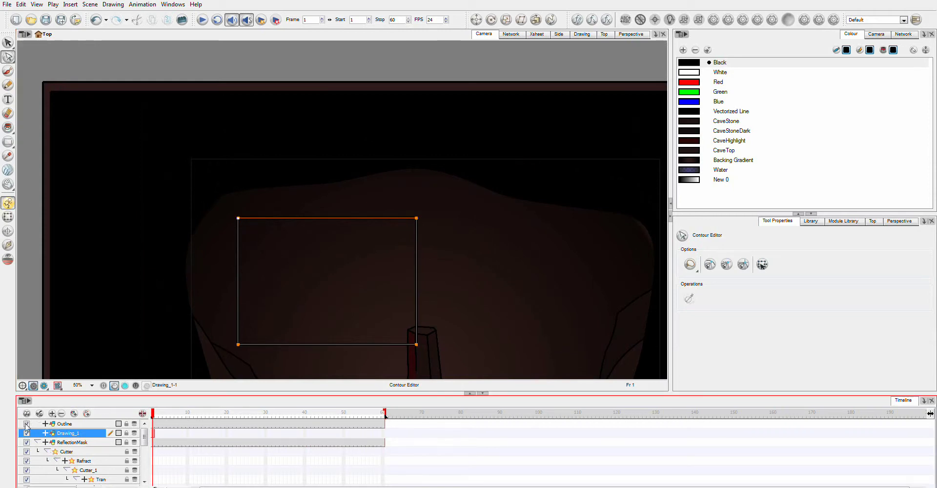
{"action": "left_click", "coordinate": [238, 222]}
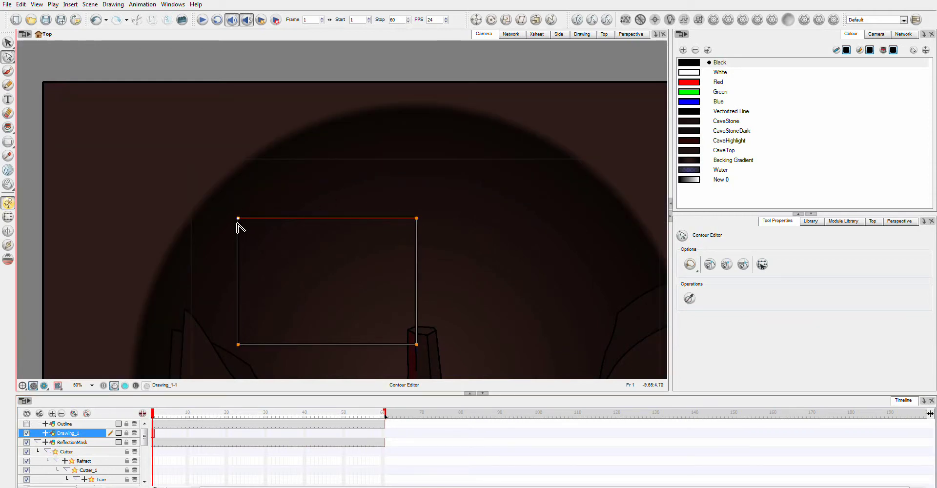
{"action": "left_click_drag", "start_coordinate": [238, 219], "coordinate": [204, 116]}
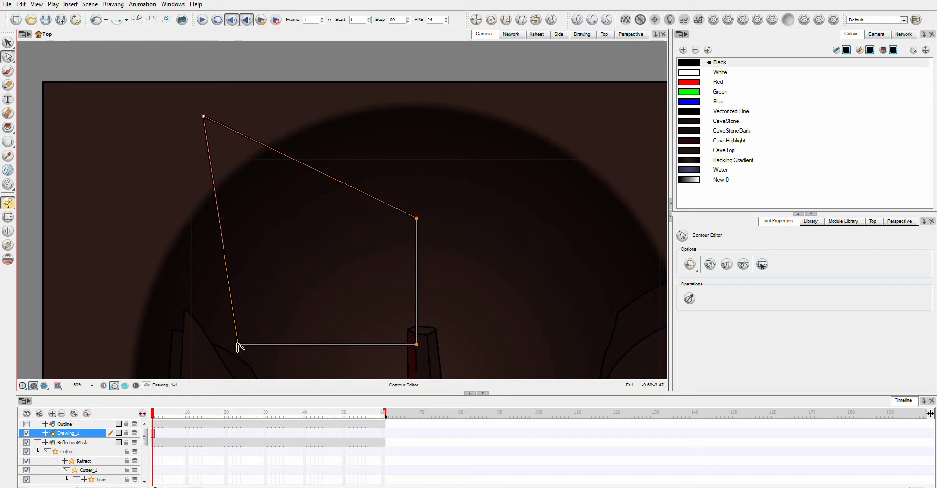
{"action": "left_click_drag", "start_coordinate": [238, 344], "coordinate": [163, 151]}
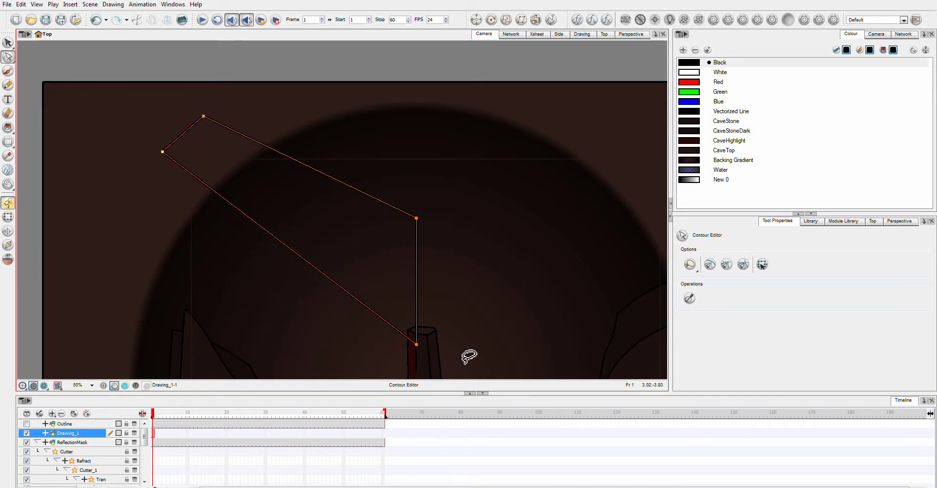
{"action": "left_click_drag", "start_coordinate": [416, 345], "coordinate": [341, 338]}
{"action": "left_click_drag", "start_coordinate": [416, 219], "coordinate": [399, 261]}
{"action": "left_click_drag", "start_coordinate": [204, 118], "coordinate": [186, 129]}
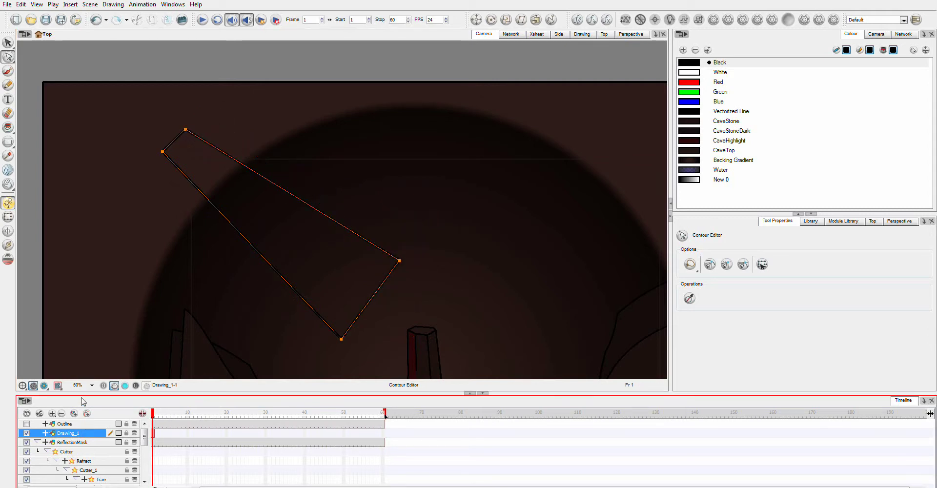
- Narrow the beam's tip further and bend its lower-right edge into a curve
{"action": "left_click", "coordinate": [26, 423]}
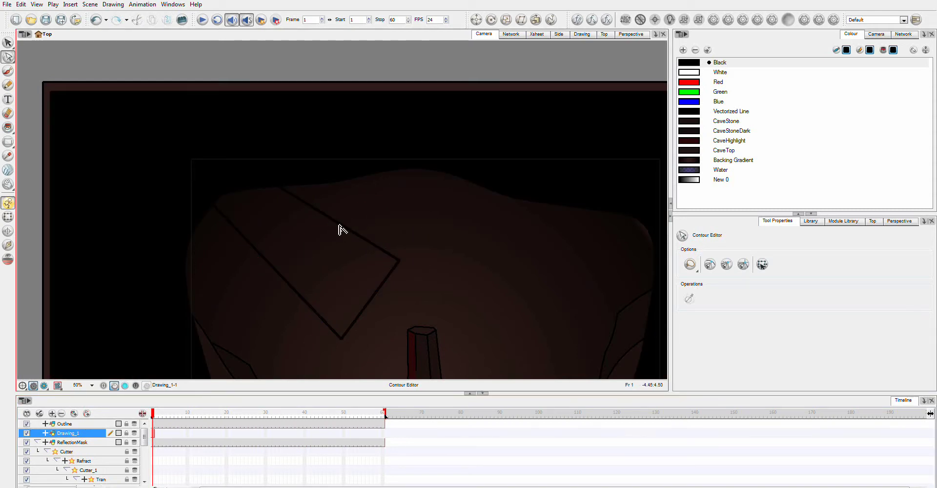
{"action": "left_click", "coordinate": [27, 423]}
{"action": "left_click", "coordinate": [398, 262]}
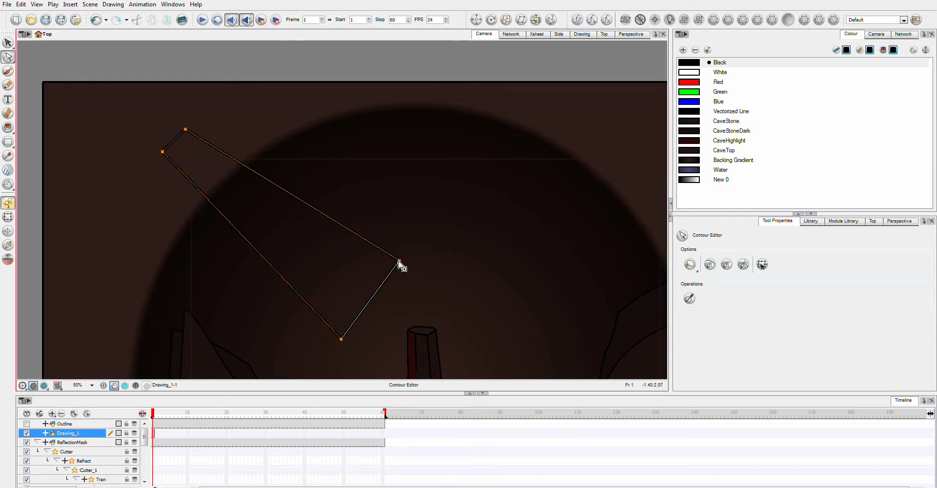
{"action": "left_click_drag", "start_coordinate": [398, 262], "coordinate": [381, 277]}
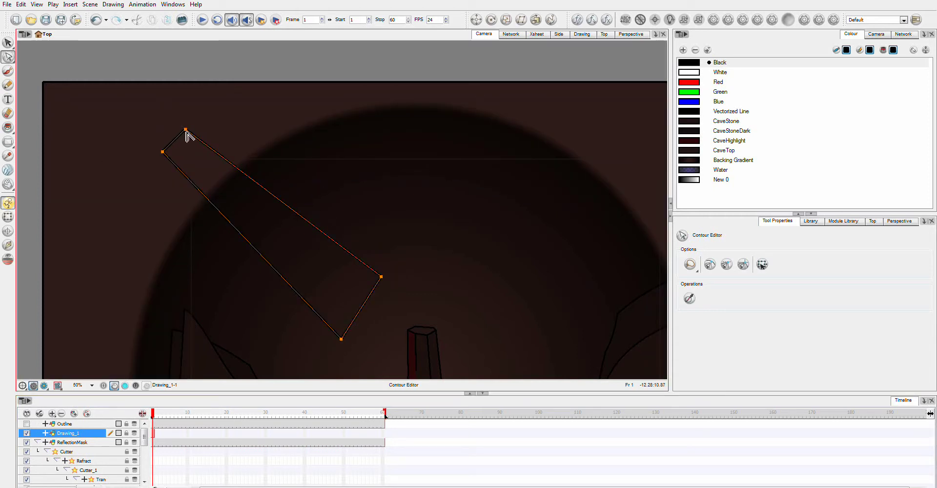
{"action": "left_click_drag", "start_coordinate": [186, 131], "coordinate": [174, 141]}
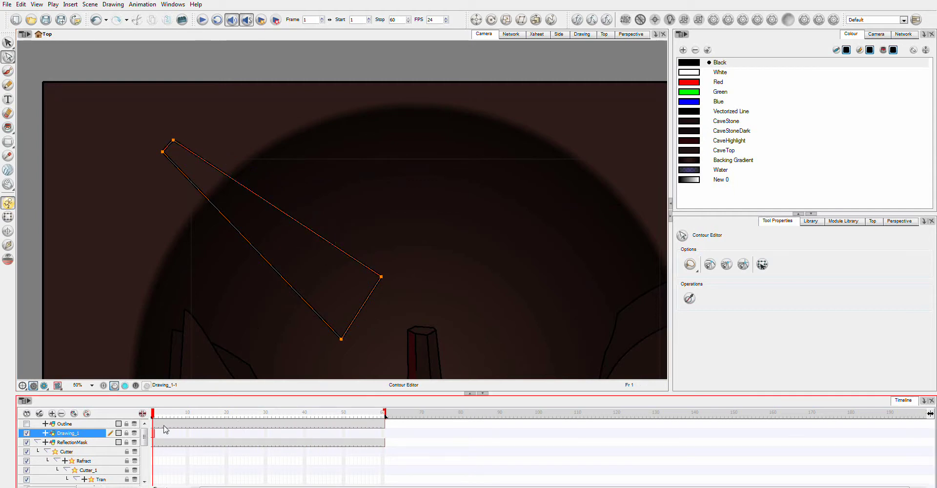
{"action": "left_click_drag", "start_coordinate": [361, 314], "coordinate": [393, 320]}
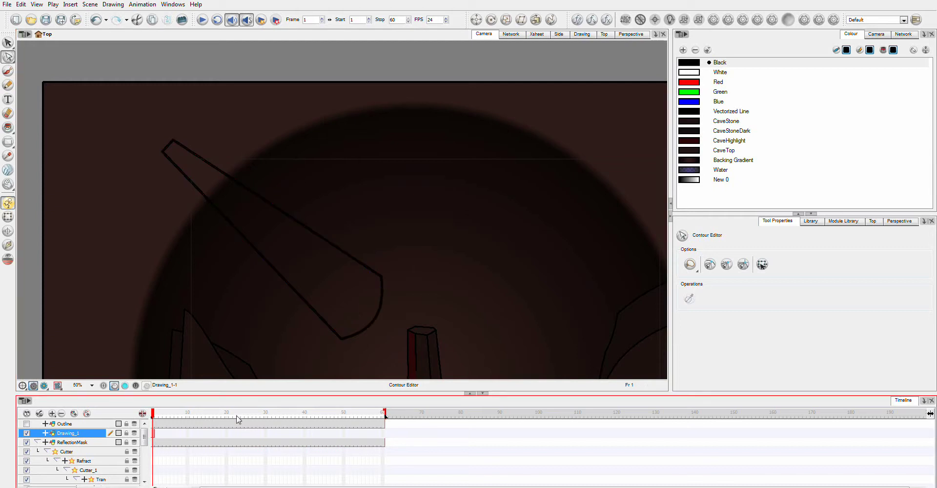
{"action": "left_click", "coordinate": [27, 424]}
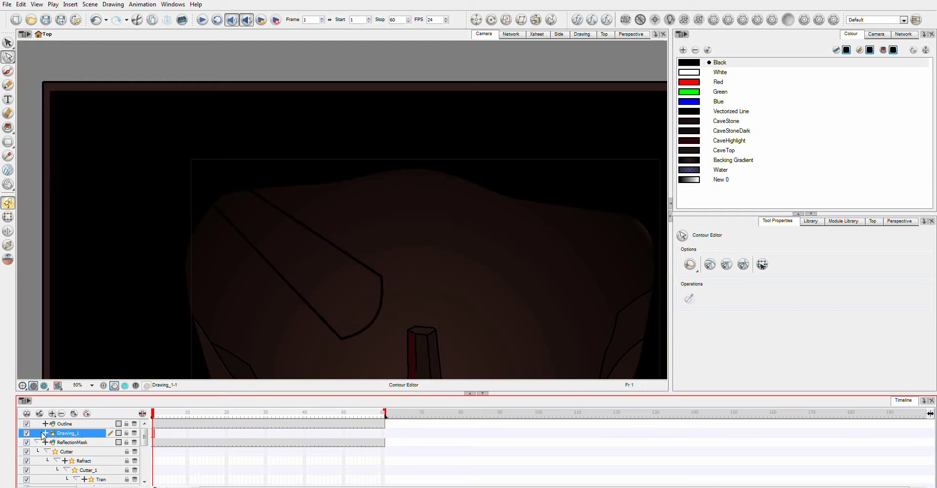
{"action": "left_click", "coordinate": [259, 271]}
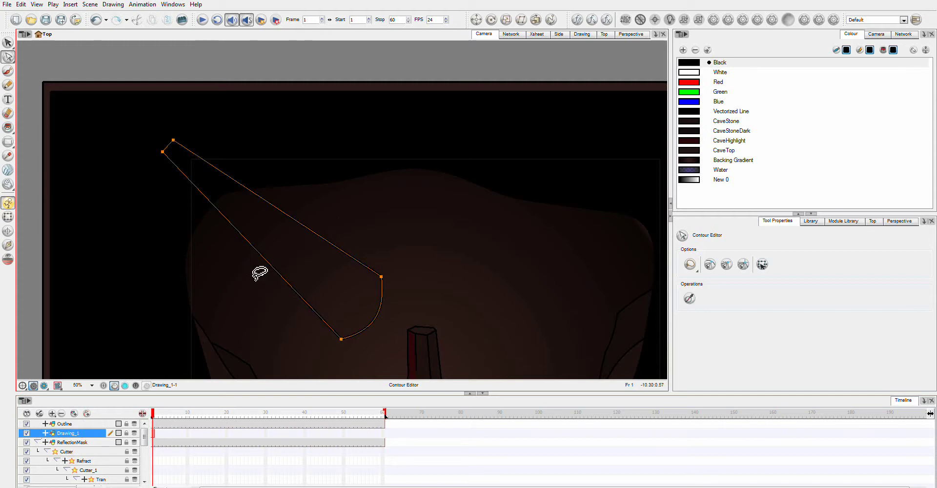
{"action": "key", "text": "alt+s"}
- Nudge the beam slightly down-left, then add a second New 0 gradient swatch and open its settings
{"action": "left_click", "coordinate": [341, 296]}
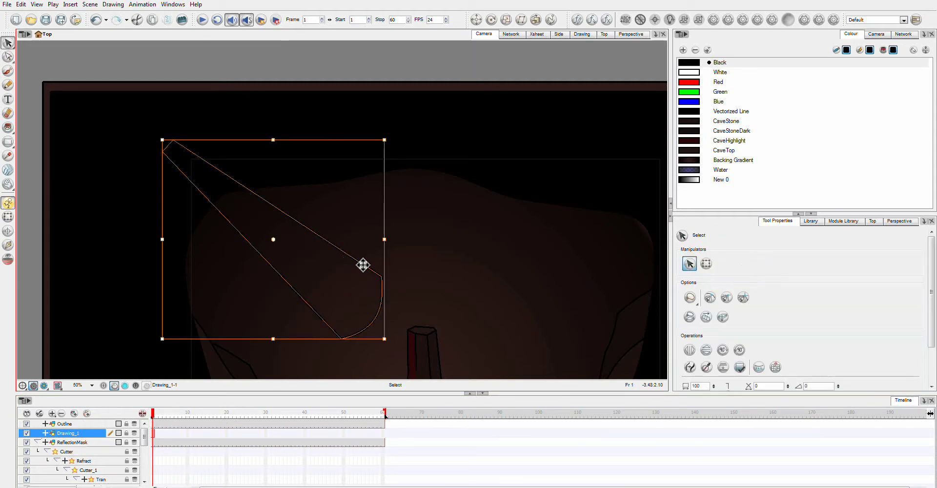
{"action": "left_click_drag", "start_coordinate": [361, 266], "coordinate": [346, 281]}
{"action": "left_click", "coordinate": [698, 179]}
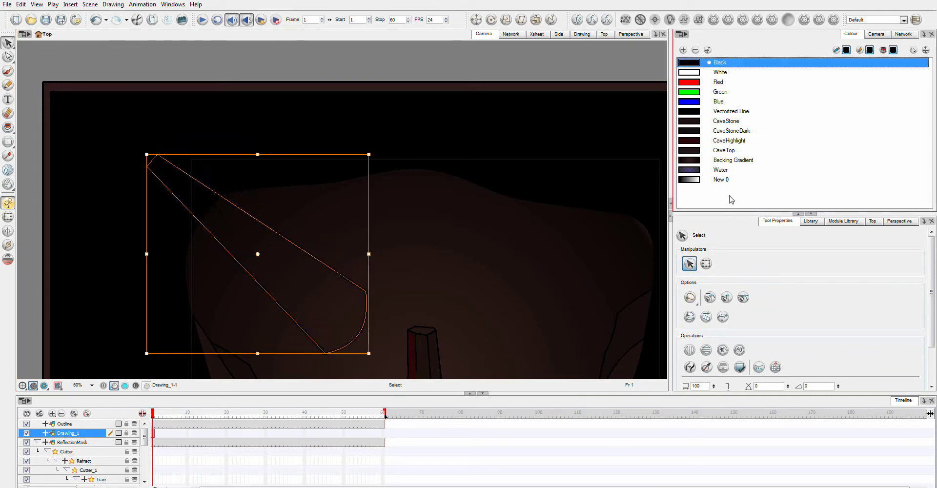
{"action": "left_click", "coordinate": [683, 50]}
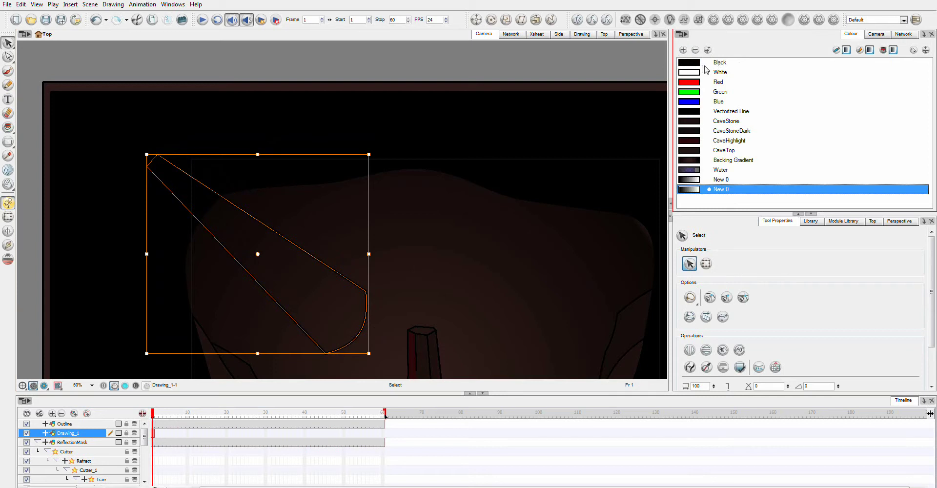
{"action": "double_click", "coordinate": [689, 189]}
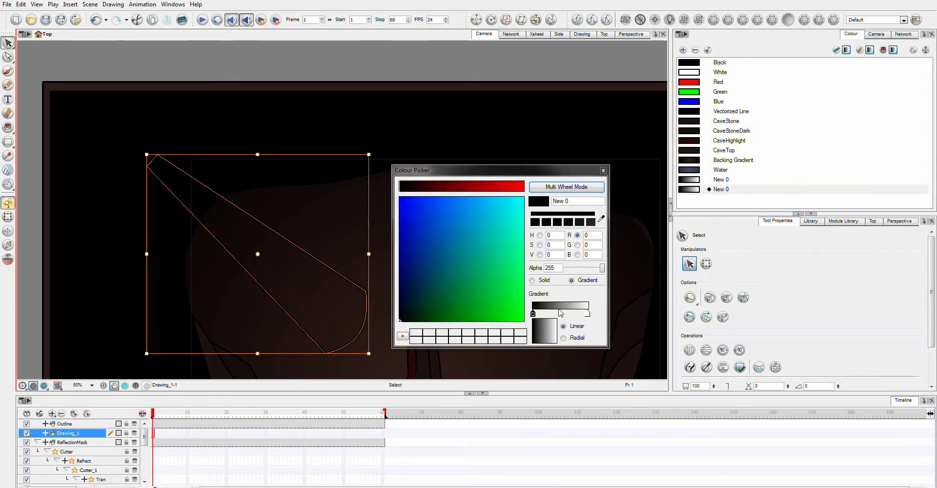
- Make New 0 a gradient and set its colour stop to a bright saturated yellow
{"action": "left_click", "coordinate": [533, 280]}
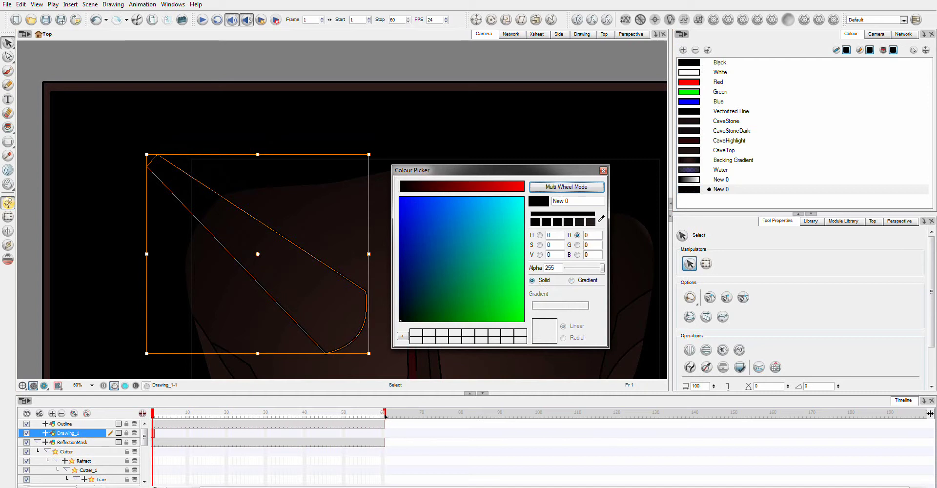
{"action": "left_click", "coordinate": [571, 280]}
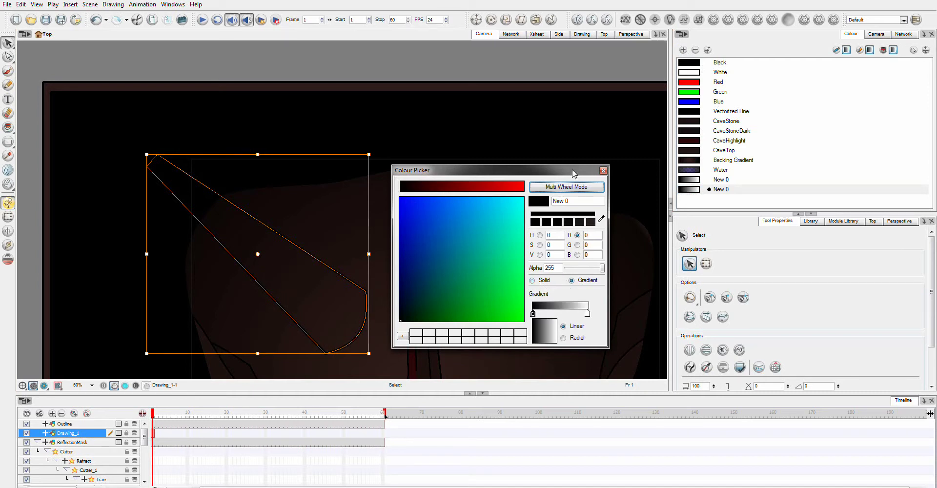
{"action": "key", "text": "Escape"}
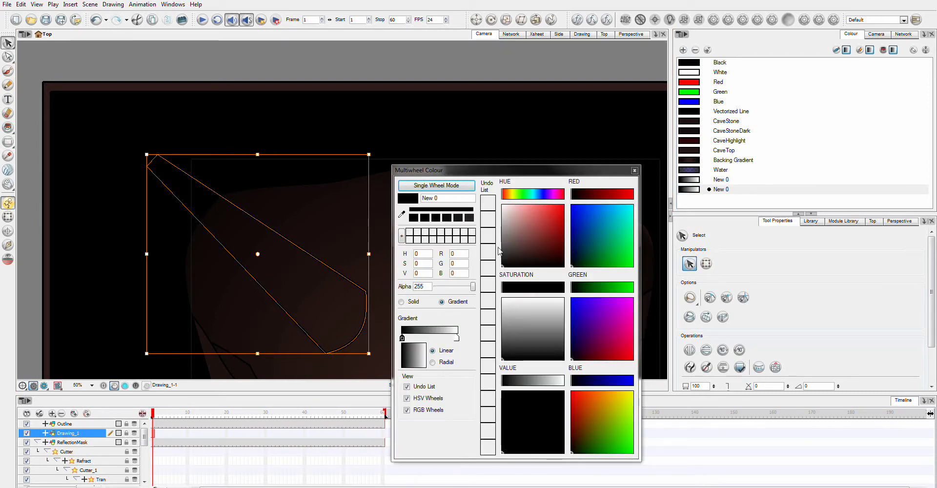
{"action": "left_click", "coordinate": [403, 338]}
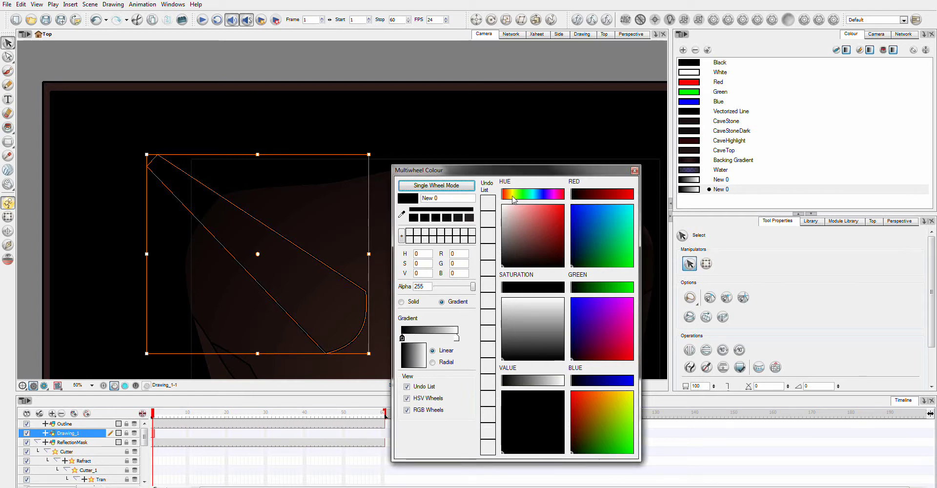
{"action": "left_click_drag", "start_coordinate": [513, 199], "coordinate": [513, 199]}
{"action": "left_click", "coordinate": [564, 208]}
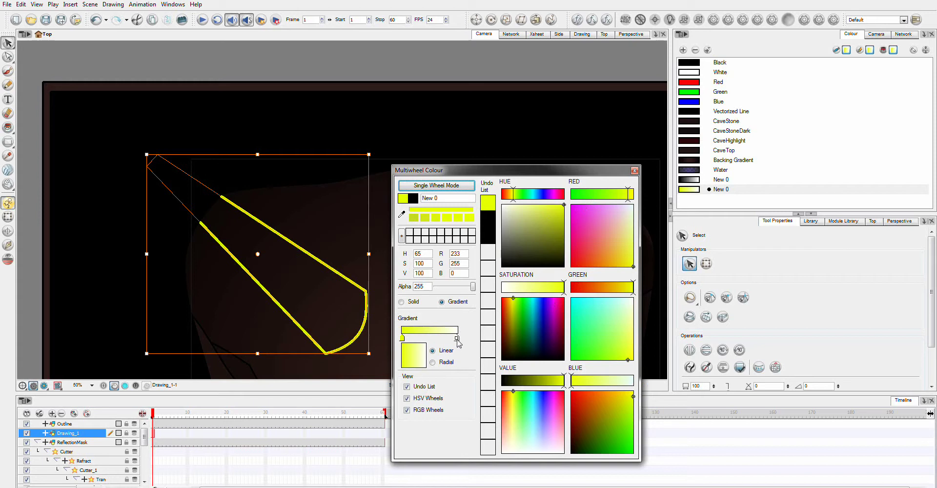
- Make the gradient's end stop fully transparent and its start stop an opaque pale yellow
{"action": "left_click_drag", "start_coordinate": [474, 290], "coordinate": [437, 291]}
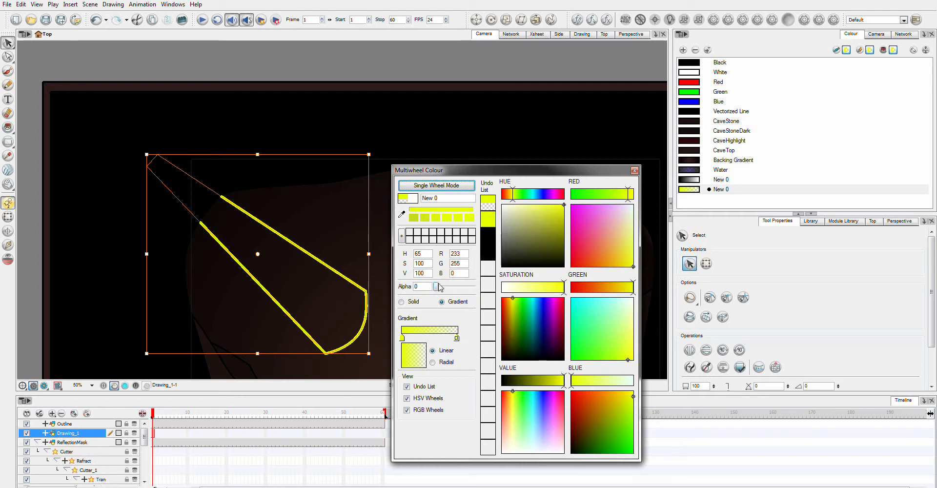
{"action": "left_click_drag", "start_coordinate": [437, 289], "coordinate": [438, 289]}
{"action": "left_click_drag", "start_coordinate": [523, 291], "coordinate": [502, 291]}
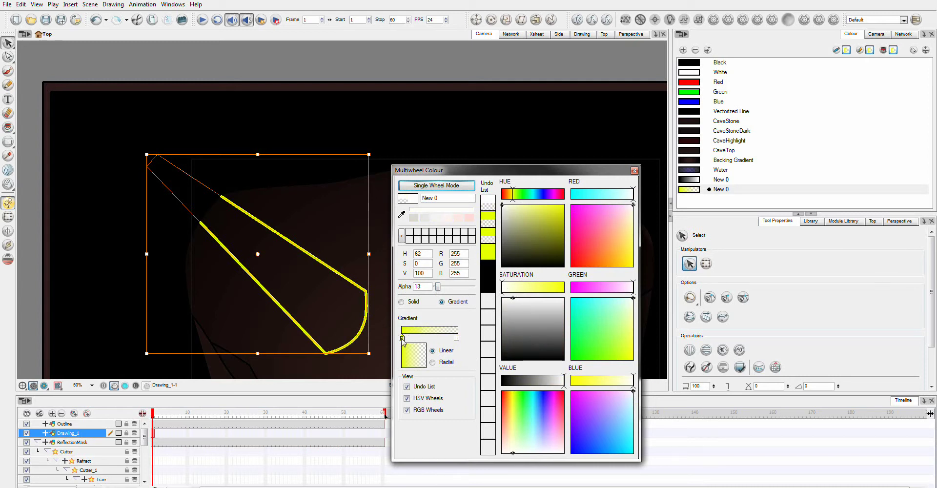
{"action": "left_click", "coordinate": [527, 289]}
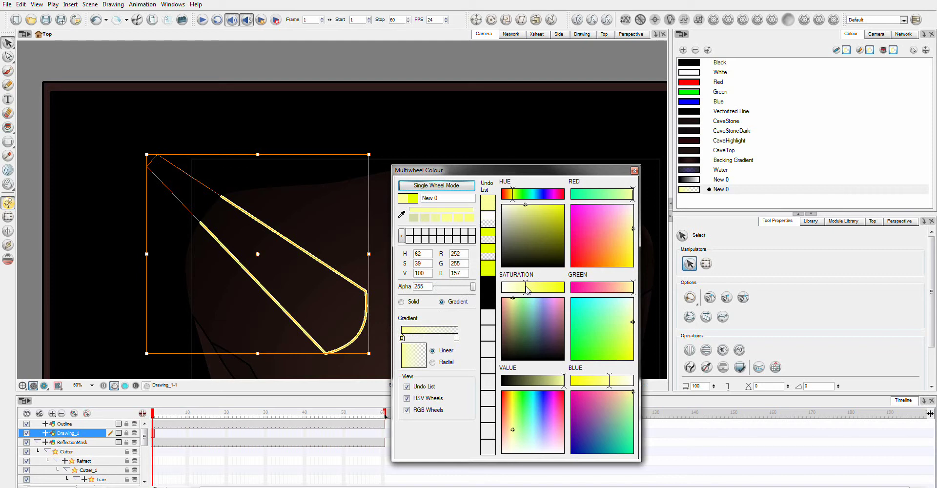
{"action": "left_click_drag", "start_coordinate": [527, 289], "coordinate": [523, 299]}
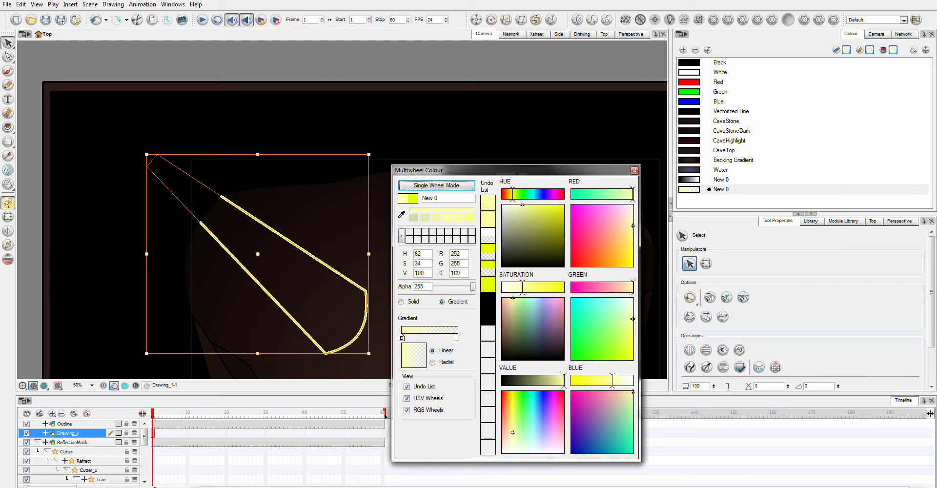
{"action": "left_click", "coordinate": [634, 170]}
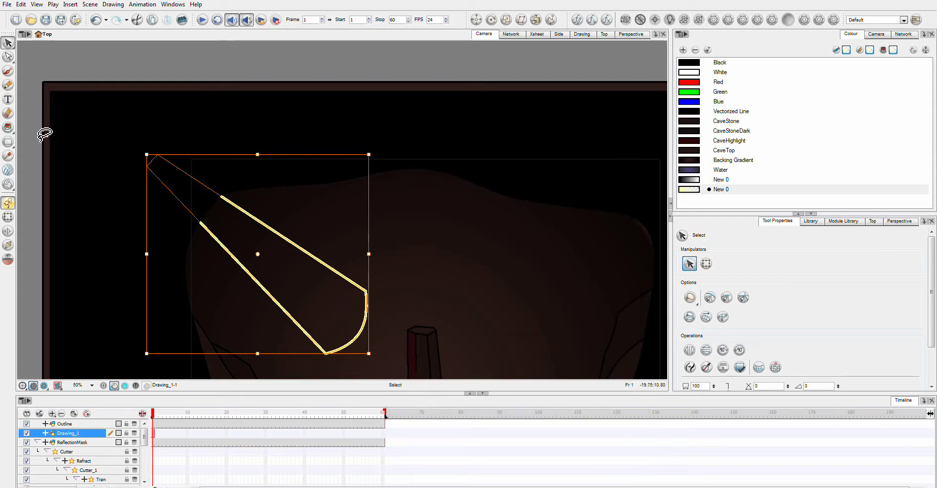
{"action": "left_click", "coordinate": [8, 127]}
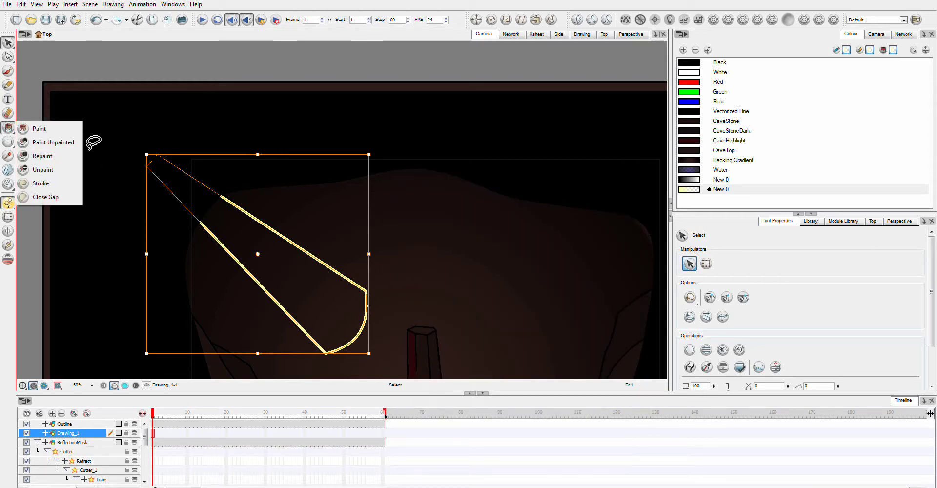
{"action": "left_click", "coordinate": [54, 130]}
- Fill the beam with the New 0 gradient and bring up its gradient handles
{"action": "left_click", "coordinate": [320, 280]}
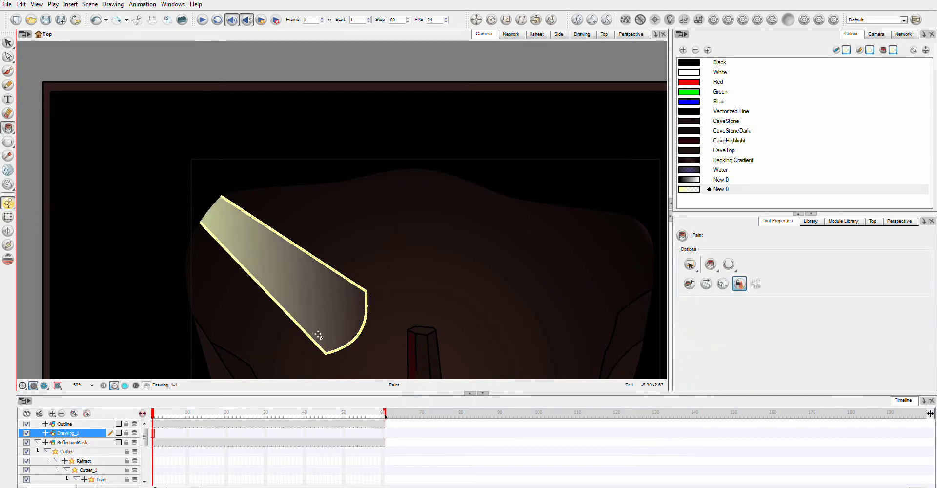
{"action": "left_click", "coordinate": [8, 57]}
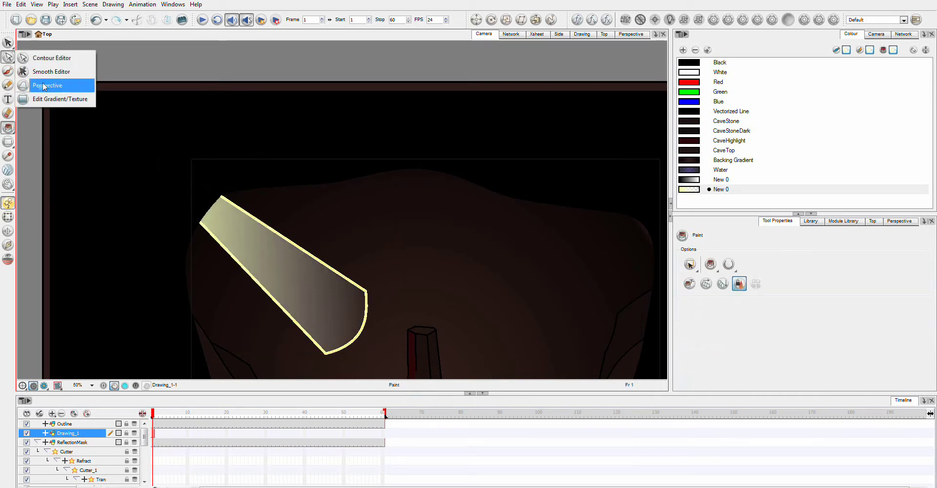
{"action": "left_click", "coordinate": [35, 100]}
{"action": "left_click", "coordinate": [288, 264]}
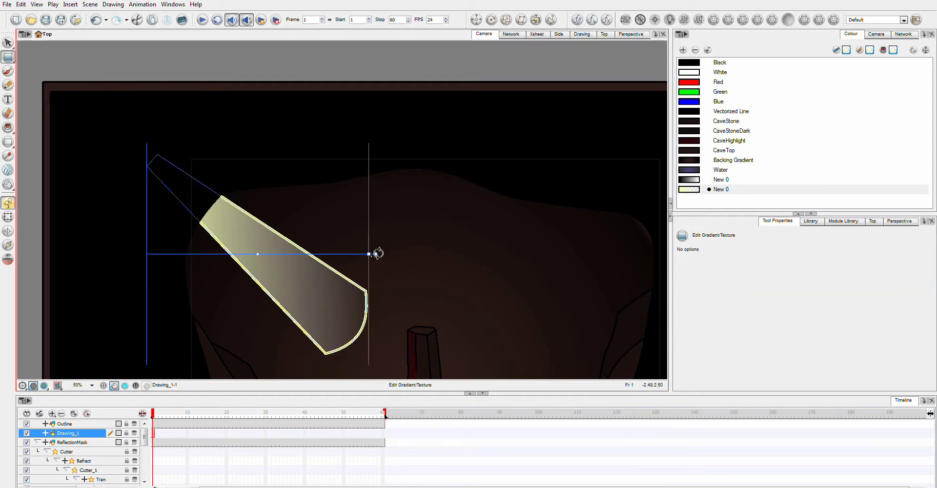
{"action": "left_click", "coordinate": [378, 262]}
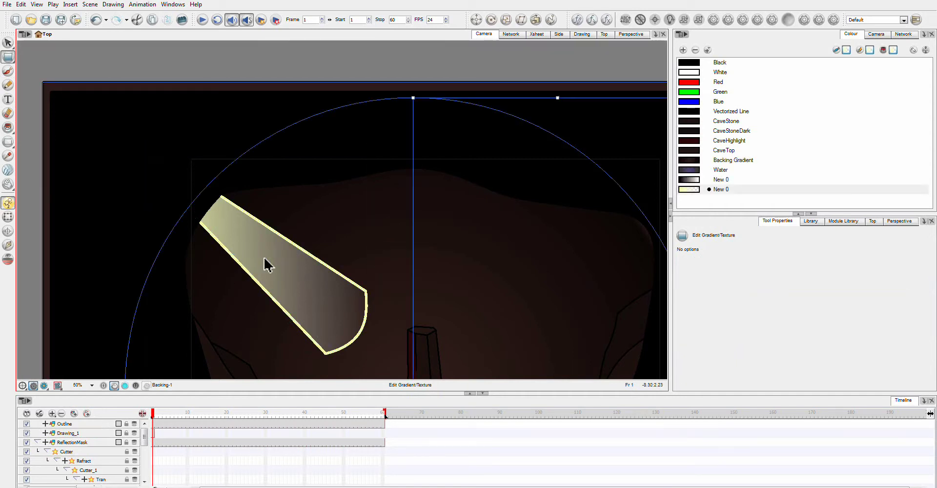
{"action": "left_click", "coordinate": [267, 265]}
- Stretch and rotate the gradient so it runs along the beam toward its curved end
{"action": "mouse_move", "coordinate": [376, 254]}
{"action": "left_mouse_down"}
{"action": "mouse_move", "coordinate": [356, 307]}
{"action": "mouse_move", "coordinate": [328, 331]}
{"action": "mouse_move", "coordinate": [349, 322]}
{"action": "mouse_move", "coordinate": [333, 310]}
{"action": "left_mouse_up"}
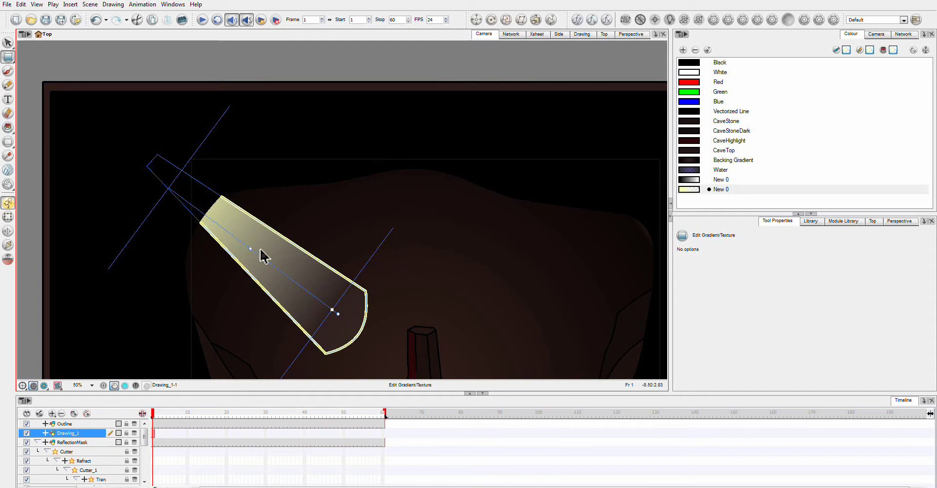
{"action": "left_click_drag", "start_coordinate": [250, 248], "coordinate": [255, 246]}
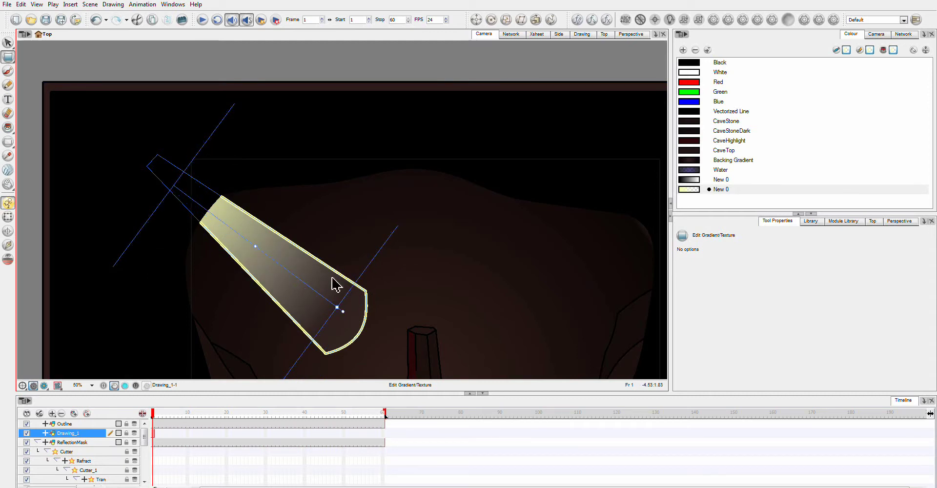
{"action": "left_click_drag", "start_coordinate": [344, 313], "coordinate": [335, 310]}
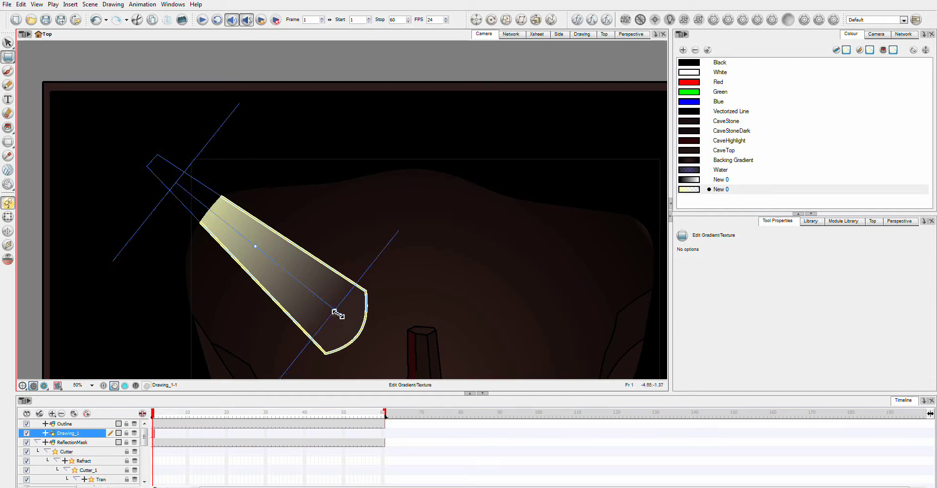
{"action": "left_click_drag", "start_coordinate": [334, 309], "coordinate": [337, 314]}
{"action": "left_click", "coordinate": [405, 291]}
{"action": "left_click", "coordinate": [75, 63]}
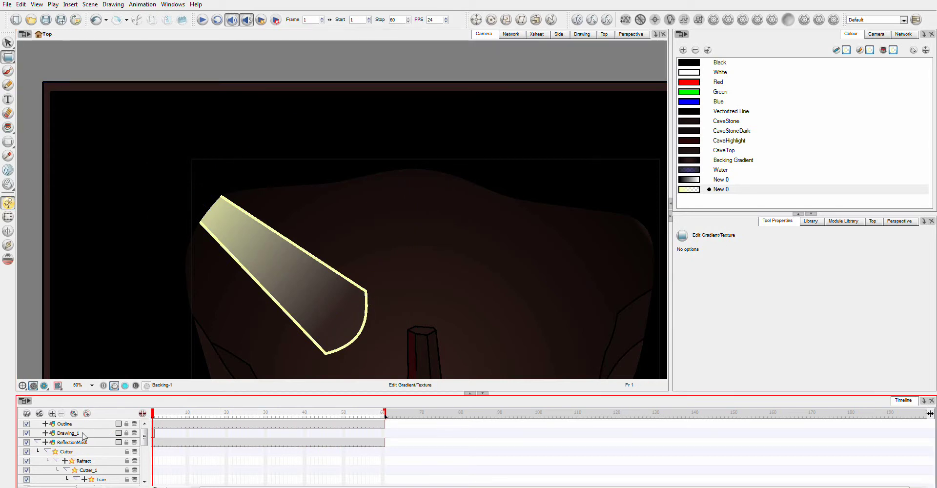
{"action": "left_click", "coordinate": [83, 433]}
{"action": "left_click", "coordinate": [236, 347]}
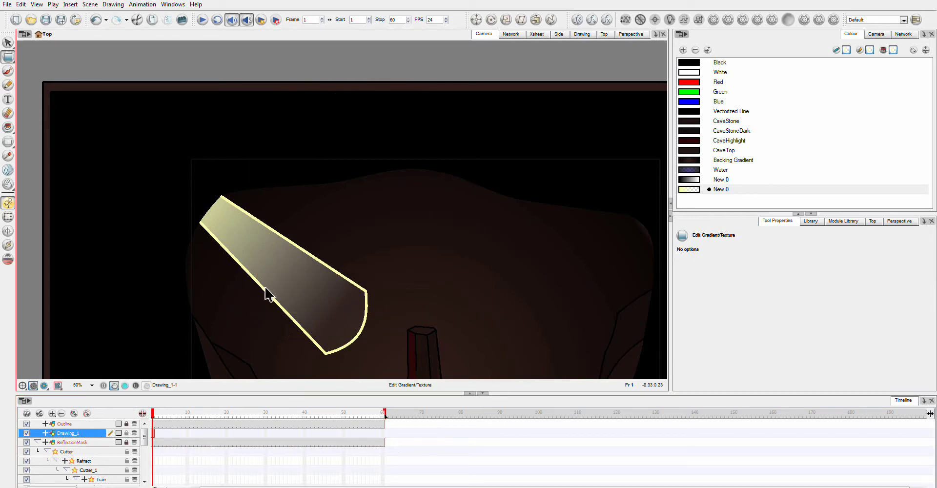
{"action": "left_click", "coordinate": [336, 290]}
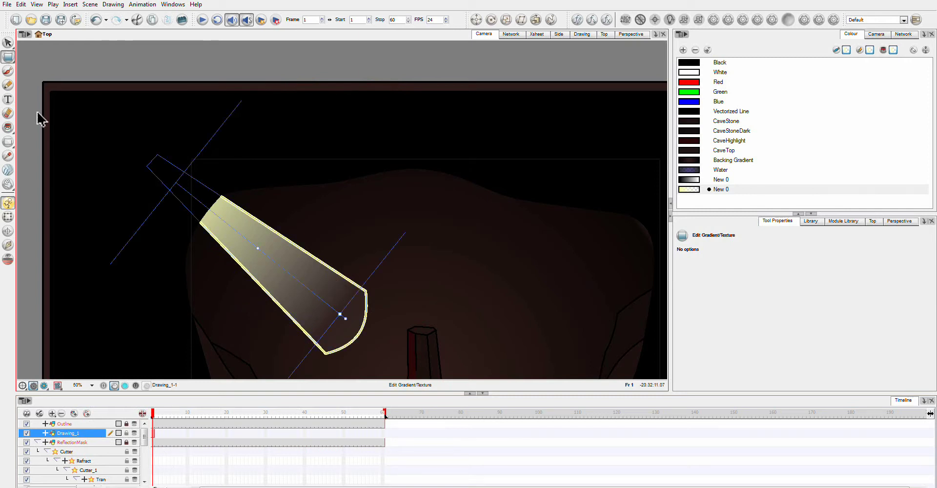
- Deselect the beam and rename its Drawing_1 layer to Light1 via Layer Properties
{"action": "left_click", "coordinate": [7, 42]}
{"action": "left_click", "coordinate": [297, 219]}
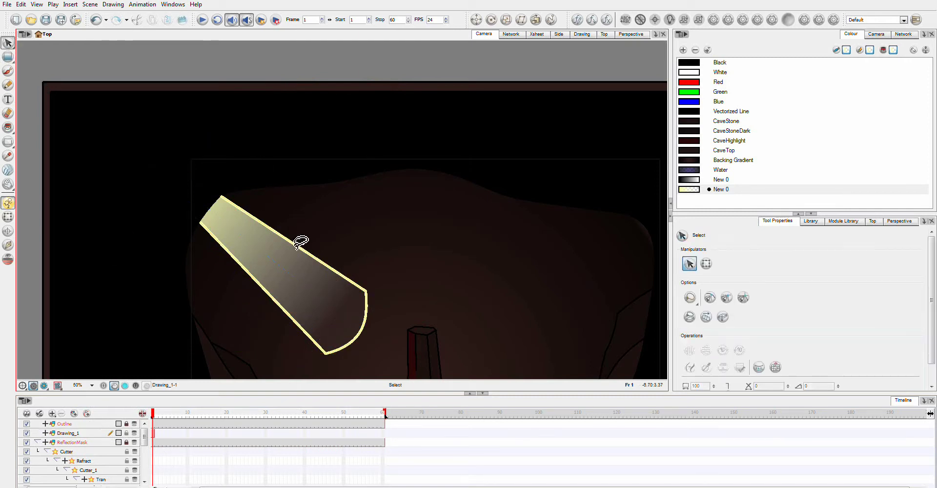
{"action": "left_click", "coordinate": [296, 245]}
{"action": "left_click", "coordinate": [298, 254]}
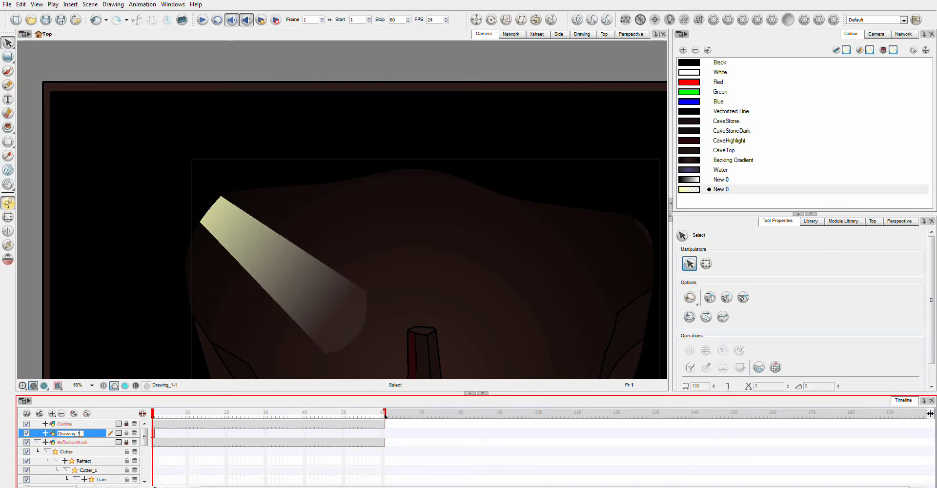
{"action": "left_click", "coordinate": [81, 433]}
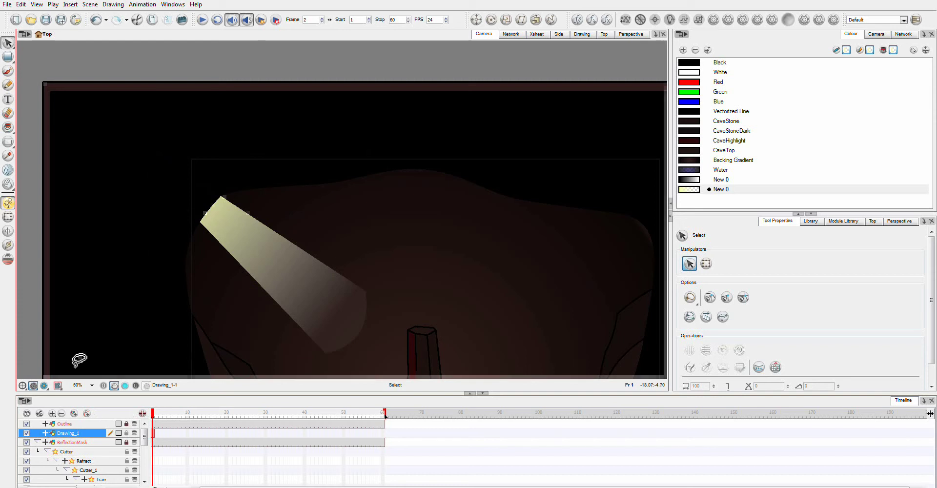
{"action": "key", "text": "period"}
{"action": "key", "text": "shift+slash"}
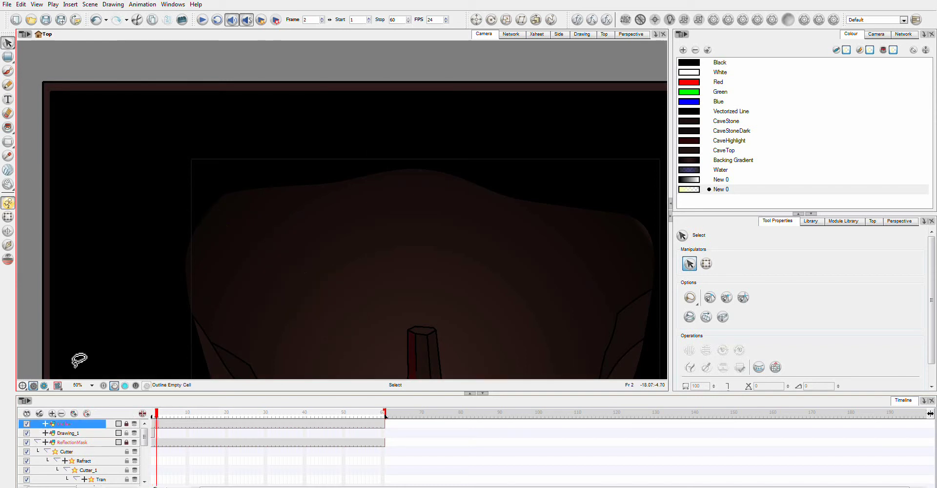
{"action": "double_click", "coordinate": [68, 433]}
{"action": "left_click", "coordinate": [77, 436]}
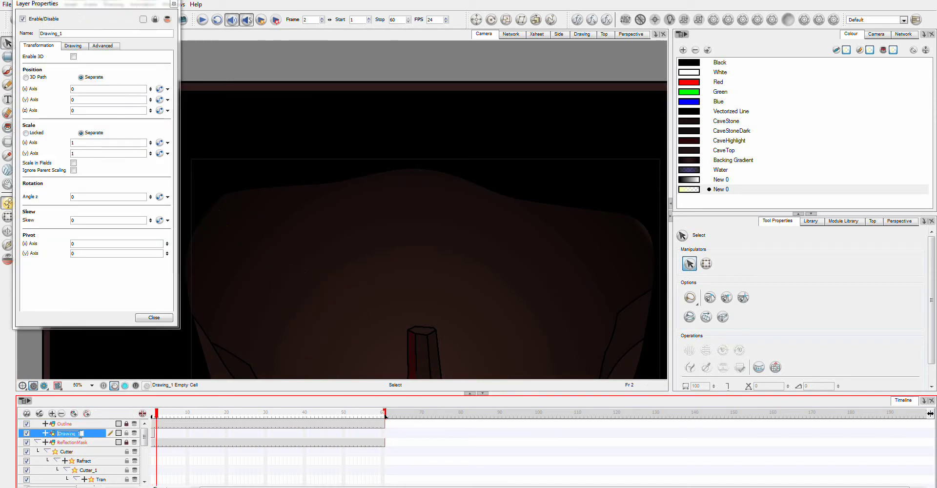
{"action": "key", "text": "Return"}
{"action": "left_click", "coordinate": [27, 33]}
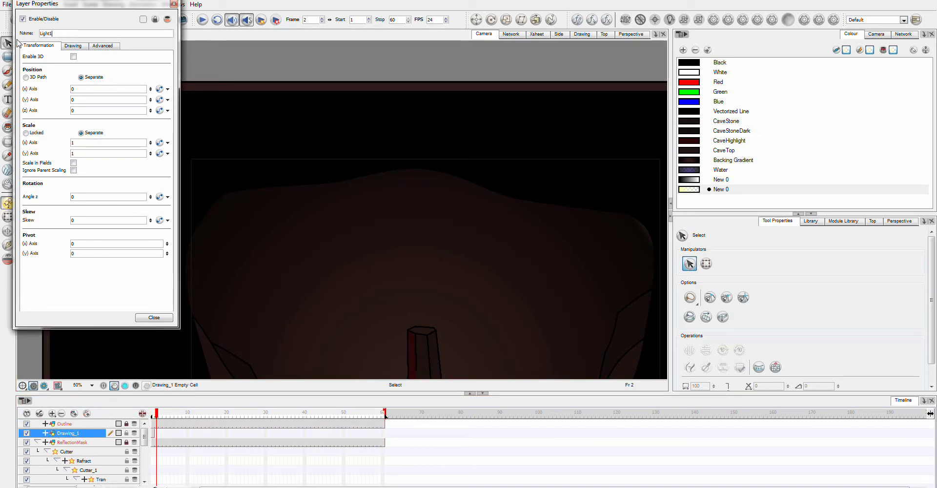
{"action": "key", "text": "Return"}
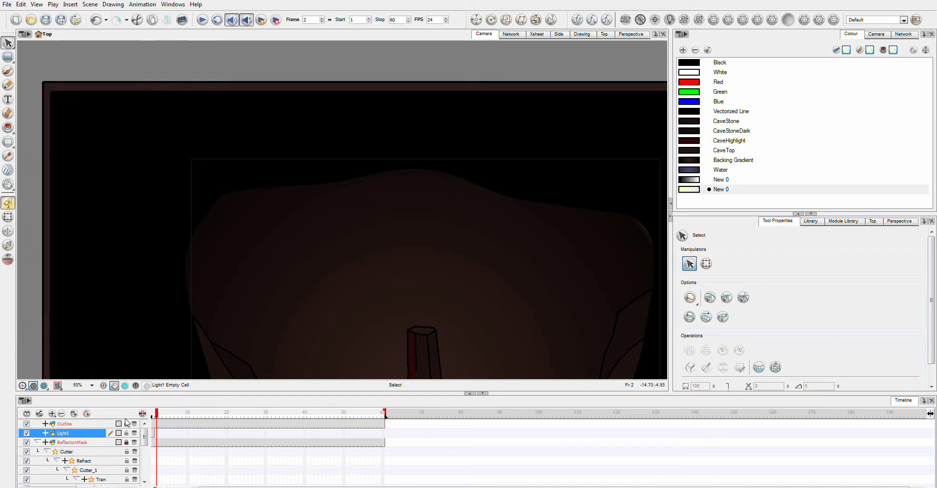
- Add a Peg_1 layer and make it the parent of the Light1 layer
{"action": "left_click", "coordinate": [53, 414]}
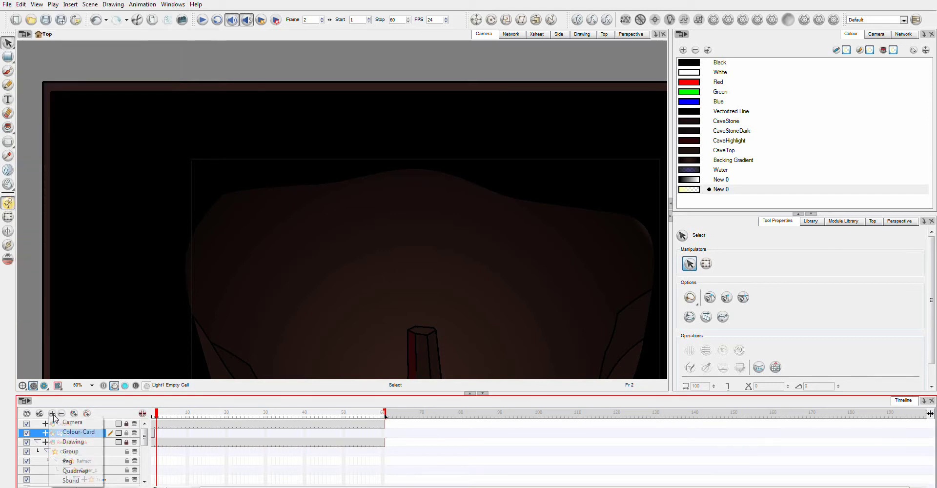
{"action": "left_click", "coordinate": [84, 463]}
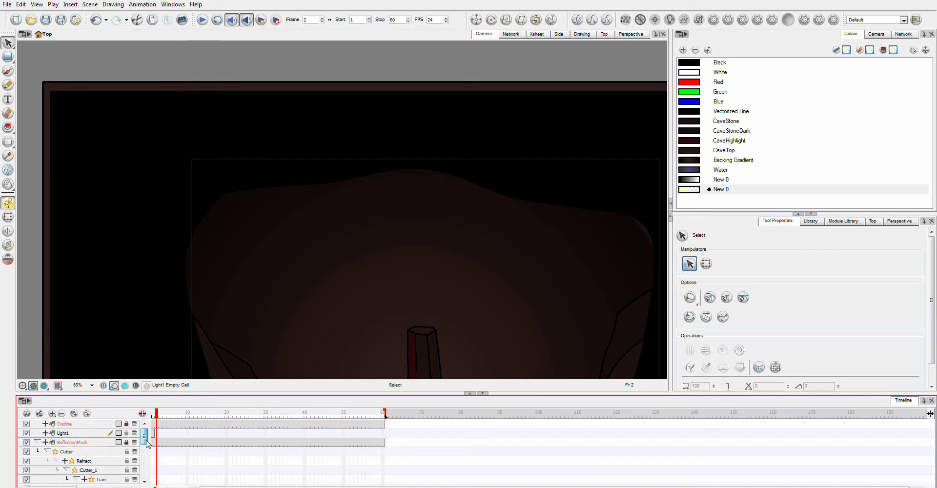
{"action": "left_click_drag", "start_coordinate": [146, 443], "coordinate": [146, 451]}
{"action": "mouse_move", "coordinate": [78, 478]}
{"action": "left_mouse_down"}
{"action": "mouse_move", "coordinate": [68, 437]}
{"action": "mouse_move", "coordinate": [95, 484]}
{"action": "left_mouse_up"}
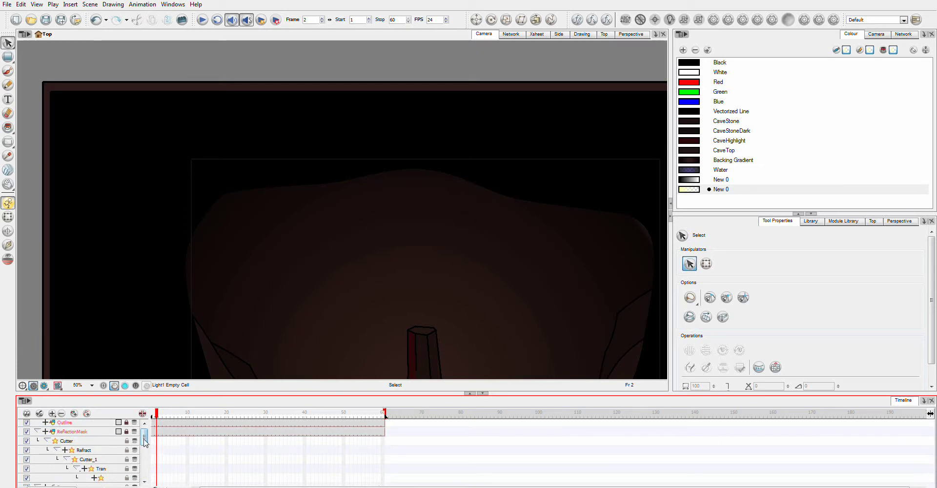
{"action": "left_click_drag", "start_coordinate": [145, 442], "coordinate": [70, 444]}
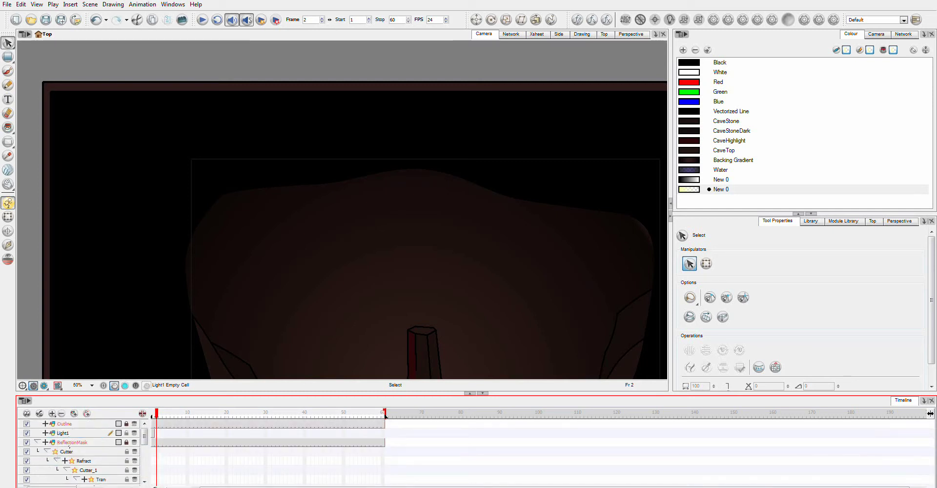
{"action": "left_click_drag", "start_coordinate": [145, 450], "coordinate": [145, 471]}
{"action": "left_click", "coordinate": [71, 482]}
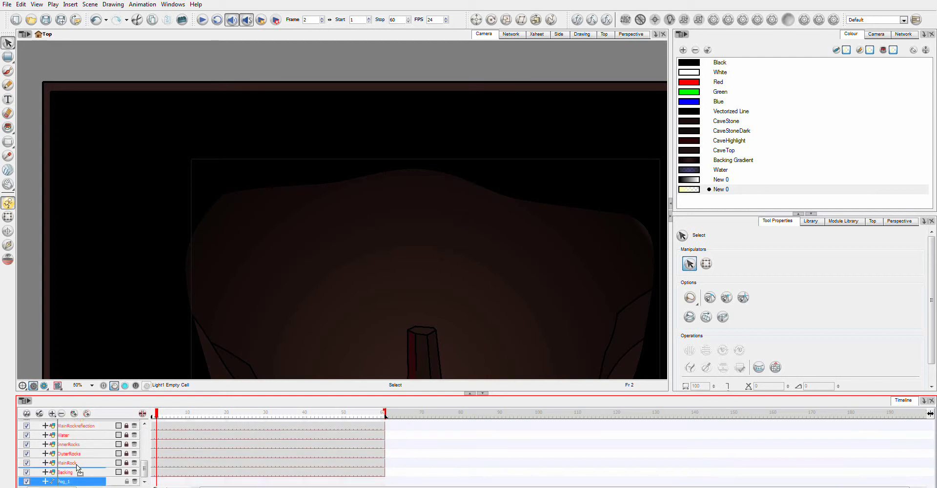
{"action": "scroll", "coordinate": [76, 433], "scroll_direction": "up", "scroll_amount": 5}
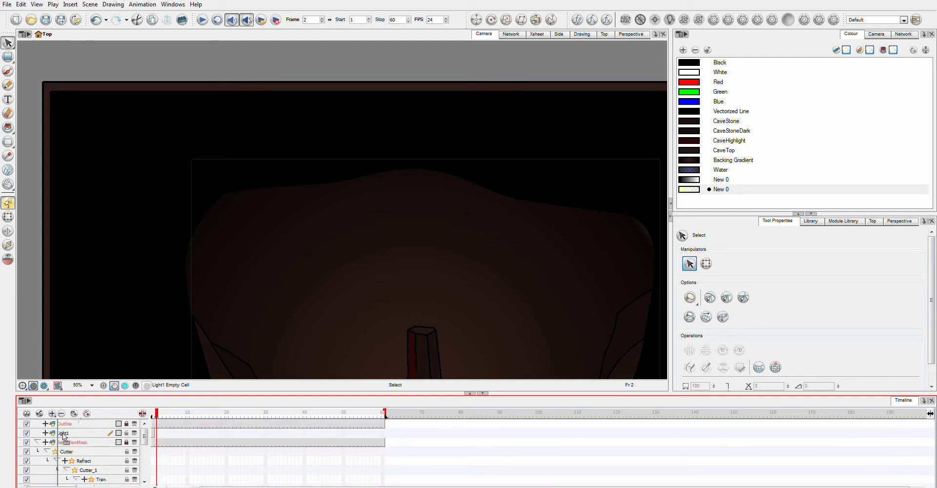
{"action": "left_click_drag", "start_coordinate": [64, 435], "coordinate": [64, 434]}
{"action": "left_click", "coordinate": [65, 434]}
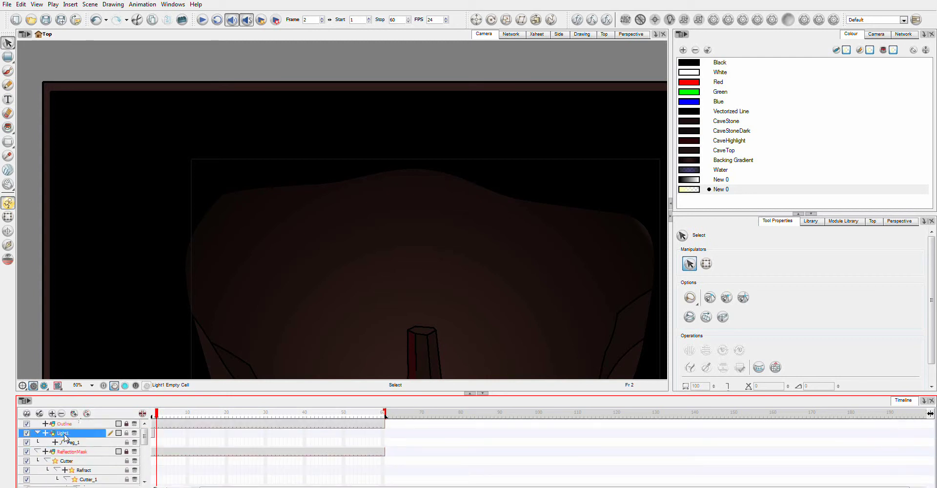
{"action": "left_click_drag", "start_coordinate": [80, 446], "coordinate": [81, 450]}
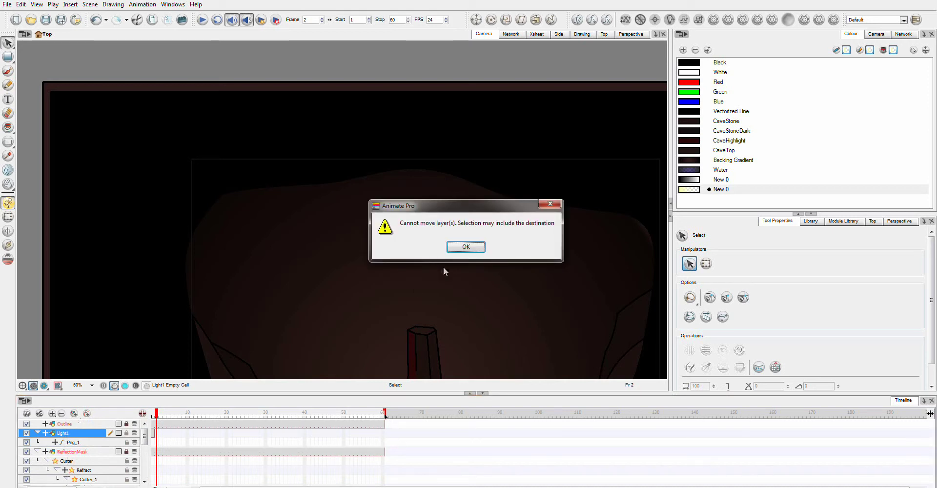
{"action": "left_click", "coordinate": [466, 247]}
{"action": "left_click", "coordinate": [71, 445]}
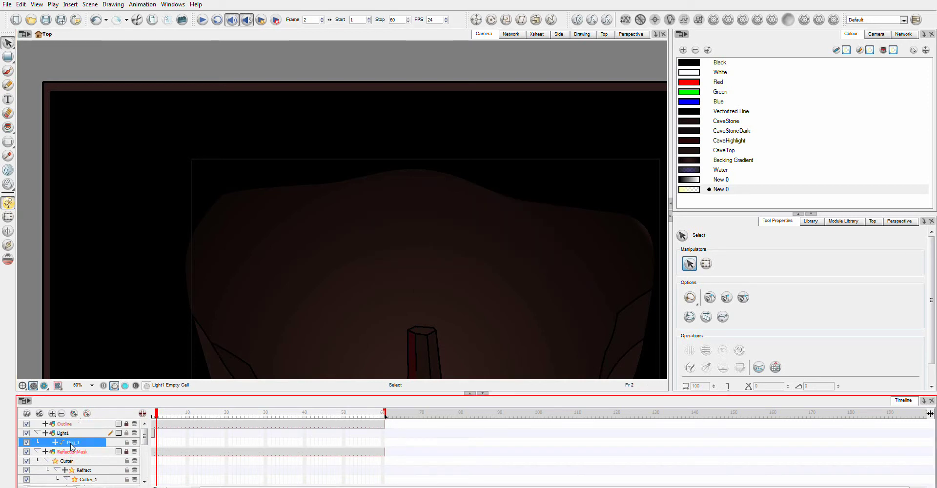
{"action": "left_click_drag", "start_coordinate": [67, 428], "coordinate": [41, 450]}
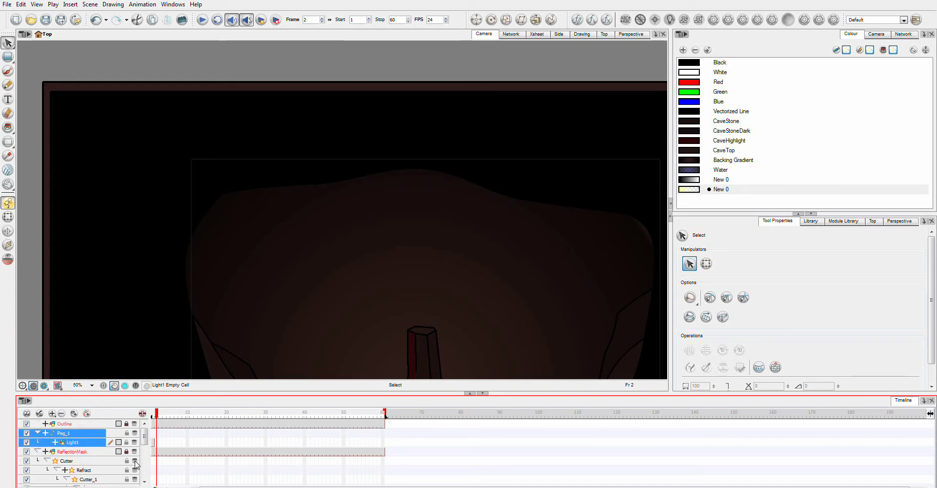
- Rename the peg to PegLight and select Light1 at frame 1
{"action": "double_click", "coordinate": [69, 434]}
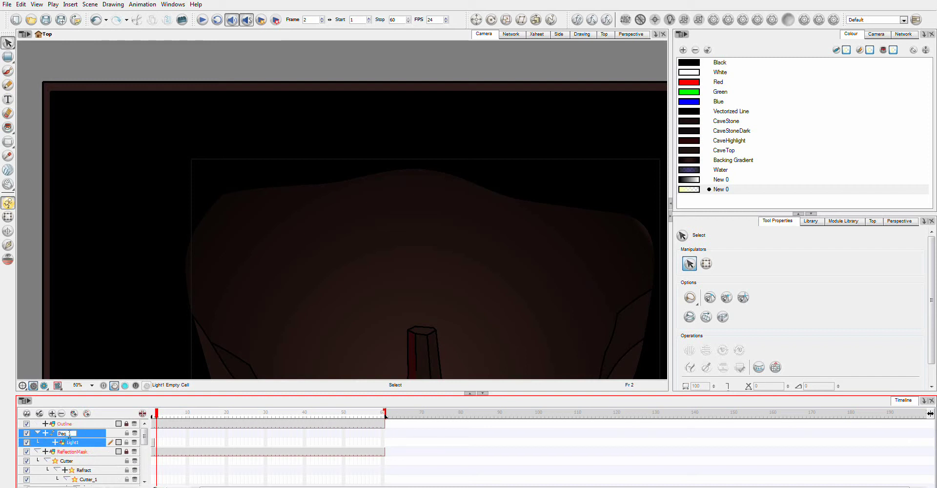
{"action": "left_click_drag", "start_coordinate": [69, 434], "coordinate": [64, 433]}
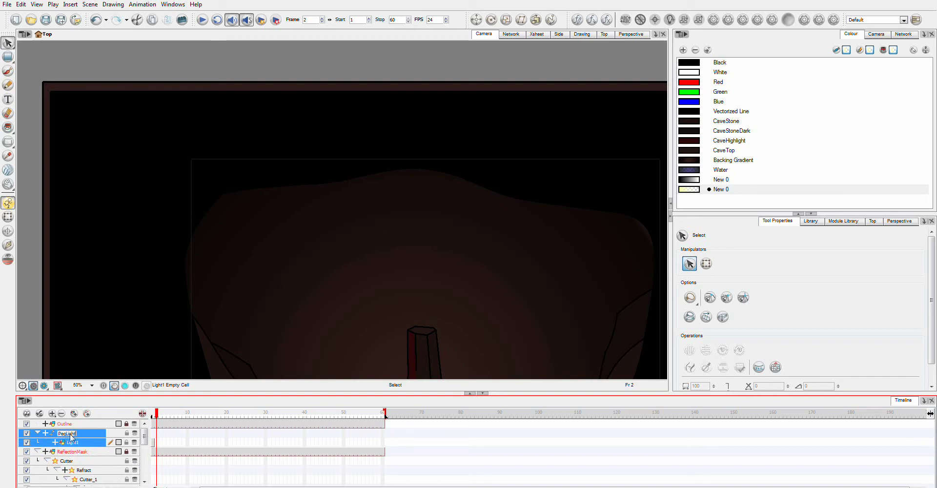
{"action": "type", "text": "Light"}
{"action": "key", "text": "Return"}
{"action": "left_click", "coordinate": [76, 451]}
{"action": "left_click", "coordinate": [154, 443]}
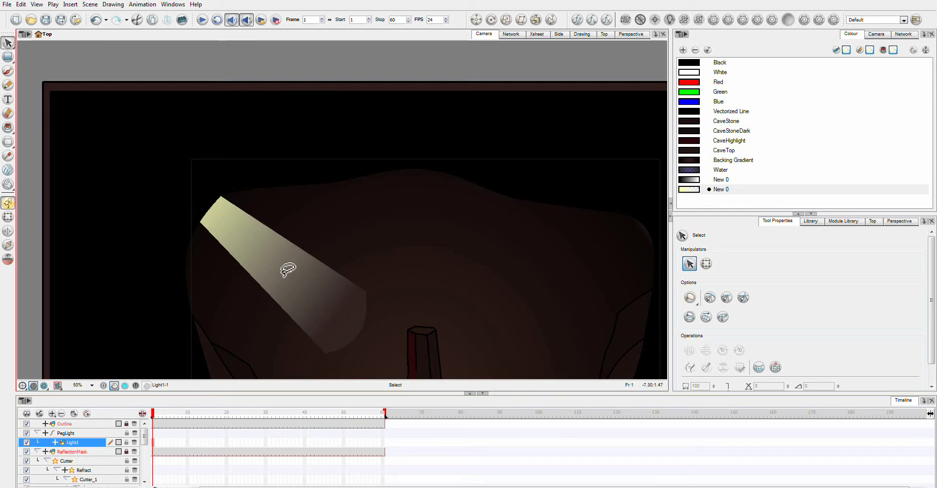
- In the Network view, arrange the Light1 node directly beneath PegLight
{"action": "left_click", "coordinate": [516, 35]}
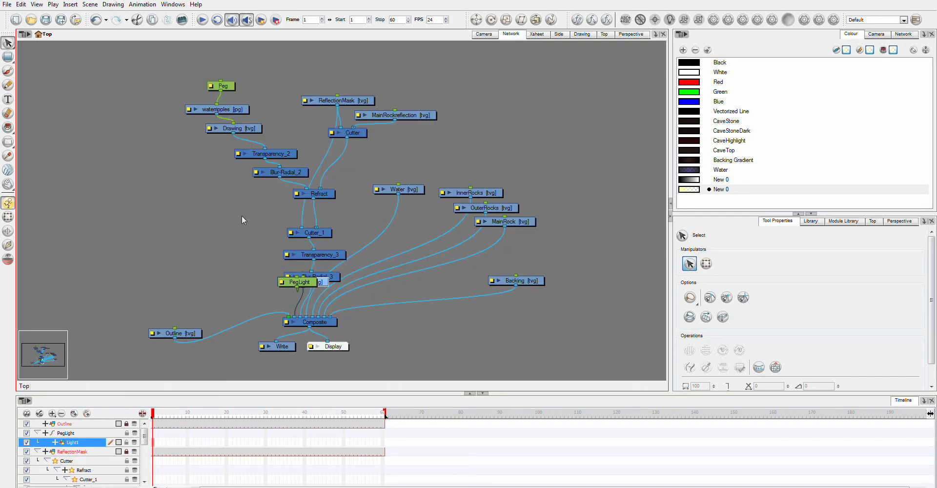
{"action": "left_click_drag", "start_coordinate": [312, 286], "coordinate": [178, 259]}
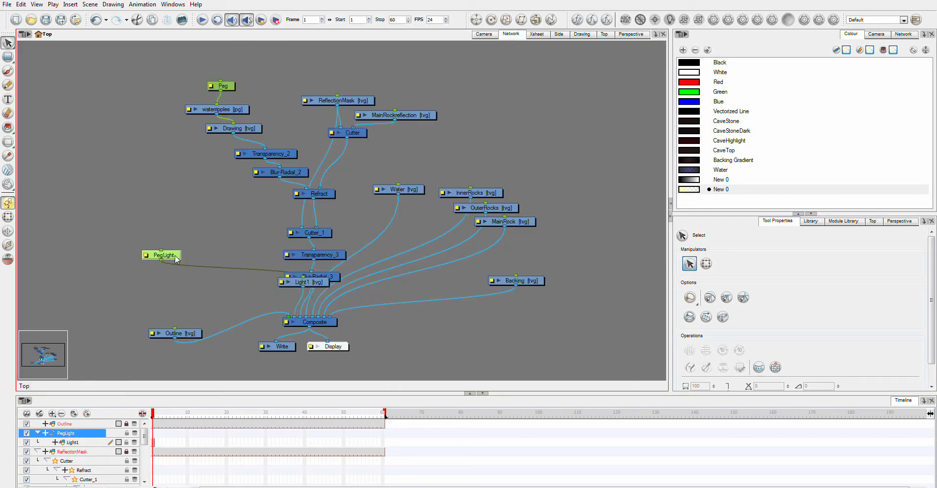
{"action": "left_click_drag", "start_coordinate": [324, 285], "coordinate": [184, 286]}
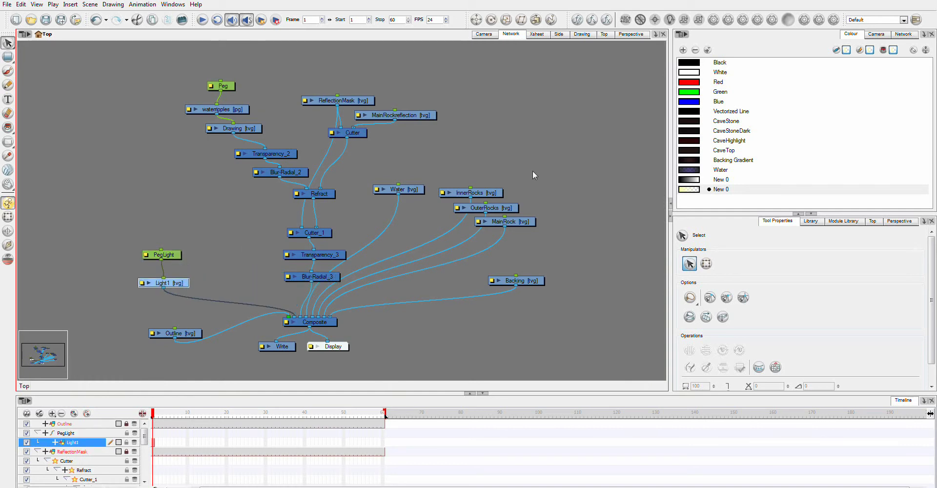
{"action": "left_click_drag", "start_coordinate": [177, 257], "coordinate": [124, 223]}
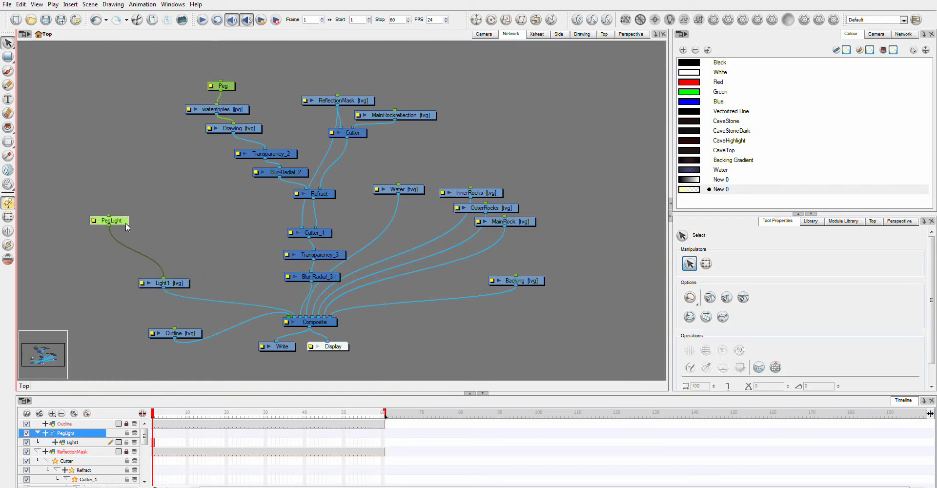
{"action": "left_click_drag", "start_coordinate": [171, 283], "coordinate": [131, 251]}
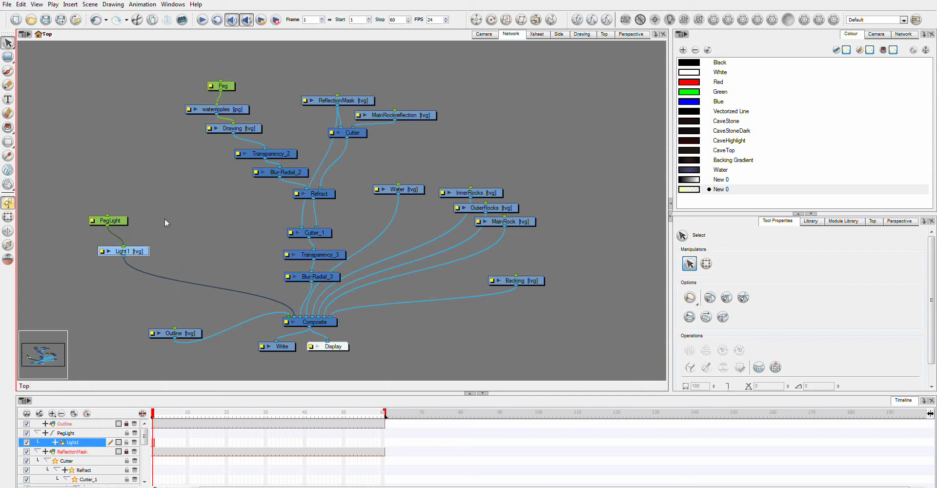
{"action": "left_click_drag", "start_coordinate": [116, 220], "coordinate": [129, 211]}
{"action": "left_click_drag", "start_coordinate": [132, 251], "coordinate": [132, 235]}
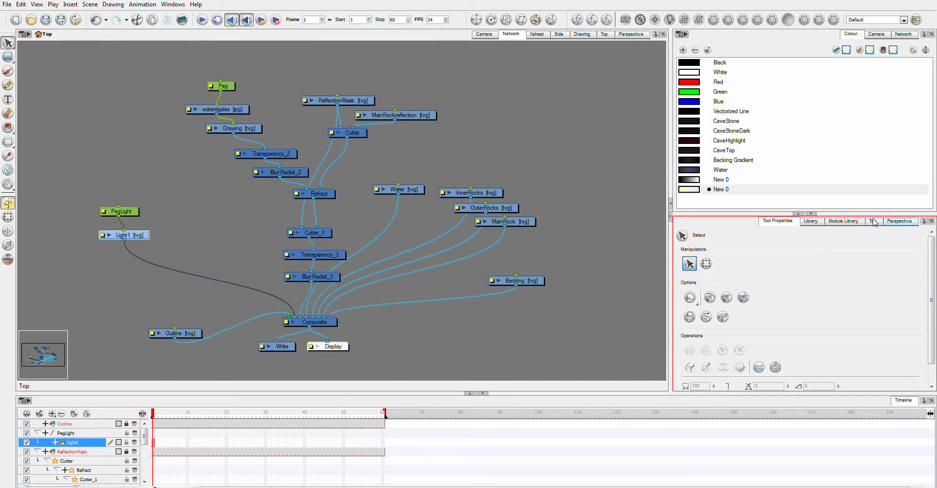
- Add Transparency and Blur-Radial nodes and wire Light1 through them
{"action": "left_click", "coordinate": [836, 223]}
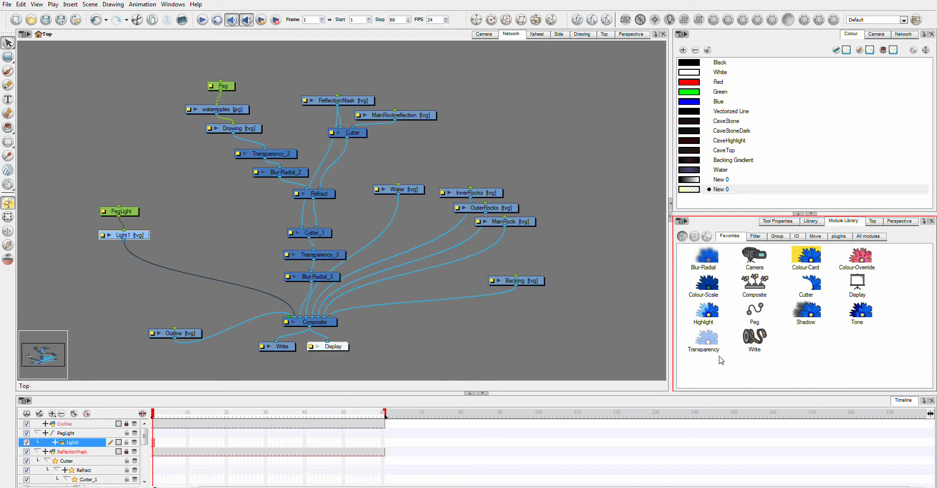
{"action": "left_click_drag", "start_coordinate": [706, 344], "coordinate": [601, 339]}
{"action": "left_click_drag", "start_coordinate": [154, 279], "coordinate": [151, 277]}
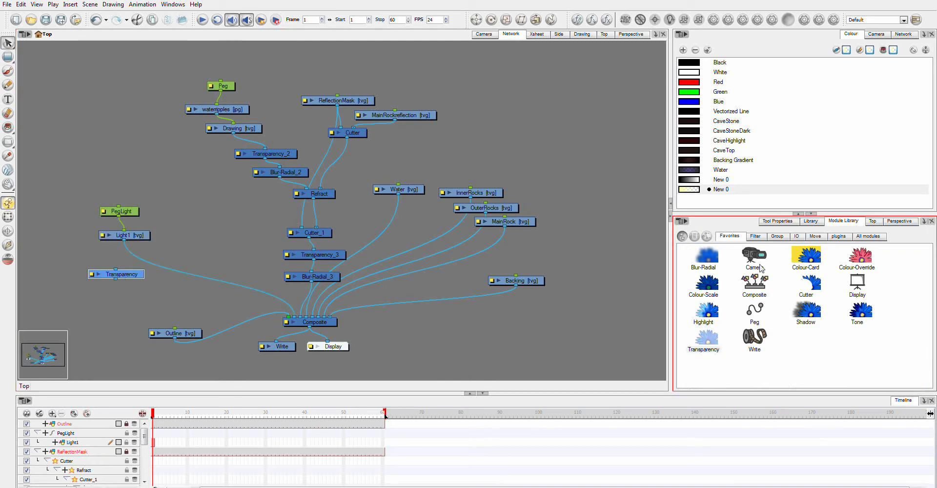
{"action": "left_click", "coordinate": [710, 259]}
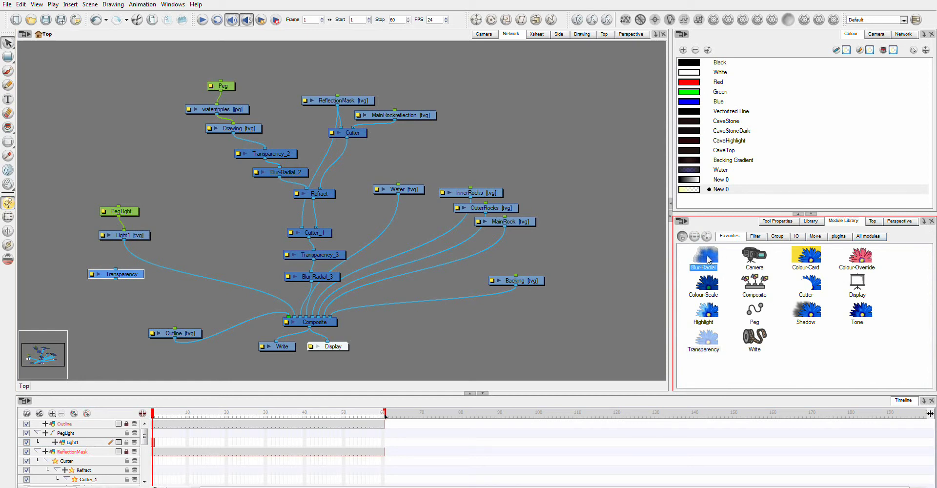
{"action": "left_click_drag", "start_coordinate": [129, 276], "coordinate": [146, 297]}
{"action": "left_click", "coordinate": [152, 265]}
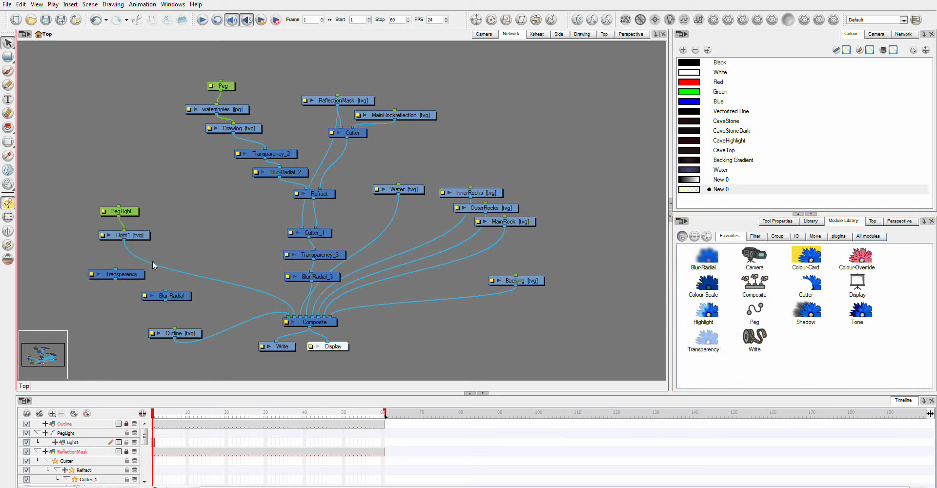
{"action": "mouse_move", "coordinate": [142, 256]}
{"action": "left_mouse_down"}
{"action": "mouse_move", "coordinate": [104, 264]}
{"action": "mouse_move", "coordinate": [144, 265]}
{"action": "left_mouse_up"}
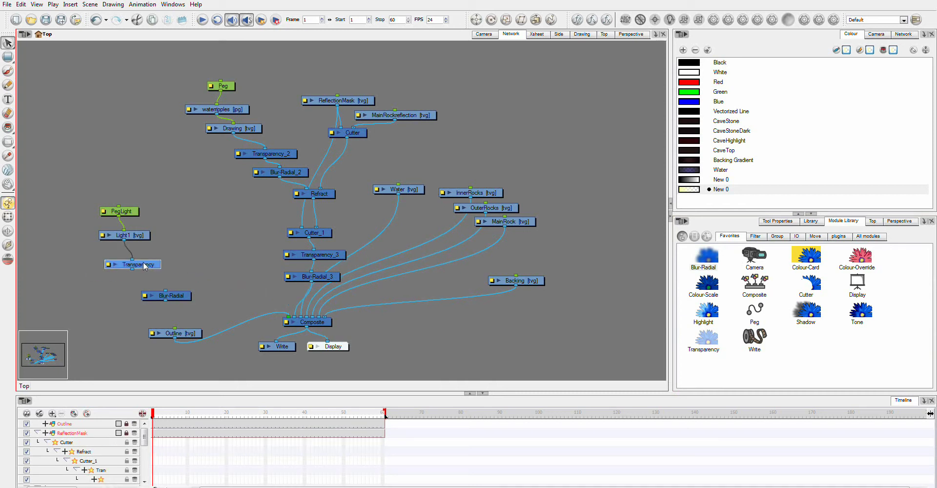
{"action": "left_click_drag", "start_coordinate": [171, 298], "coordinate": [292, 317]}
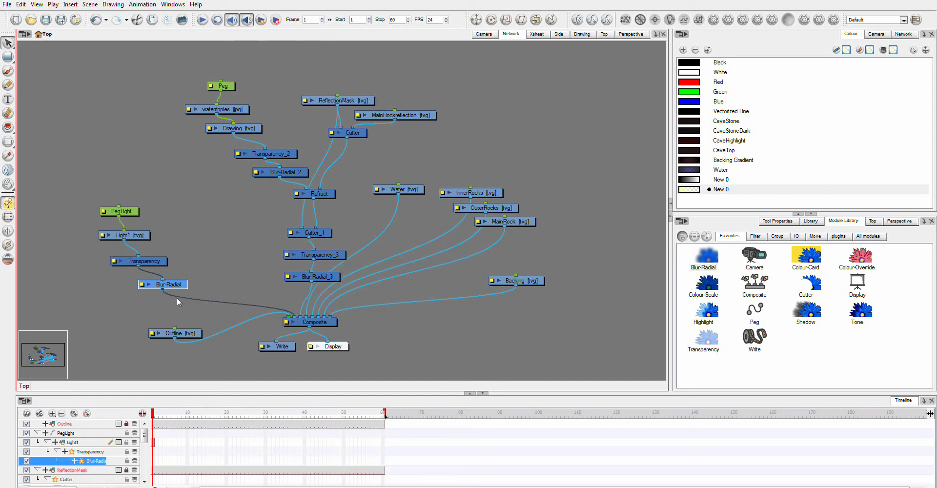
- Set Transparency to 50 and the Blur-Radial radius to 22
{"action": "left_click", "coordinate": [115, 262]}
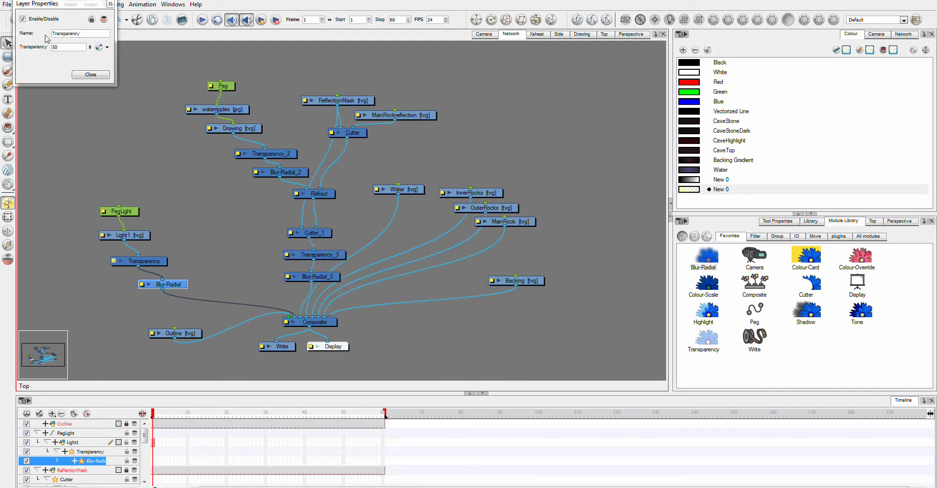
{"action": "left_click", "coordinate": [77, 74]}
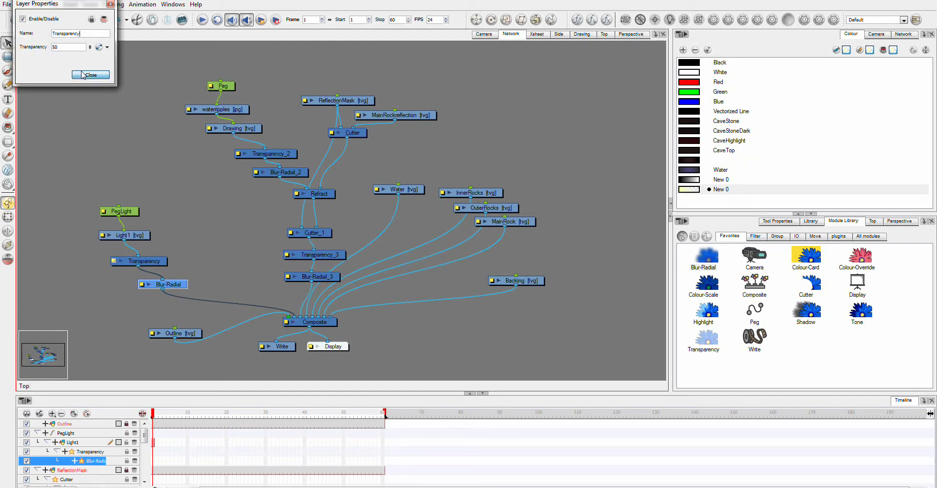
{"action": "left_click", "coordinate": [142, 284]}
{"action": "left_click", "coordinate": [50, 60]}
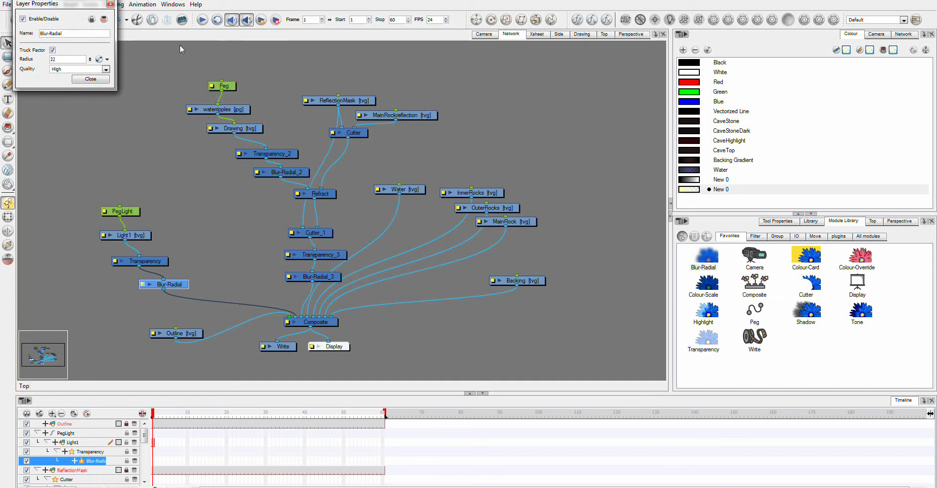
{"action": "left_click", "coordinate": [108, 81]}
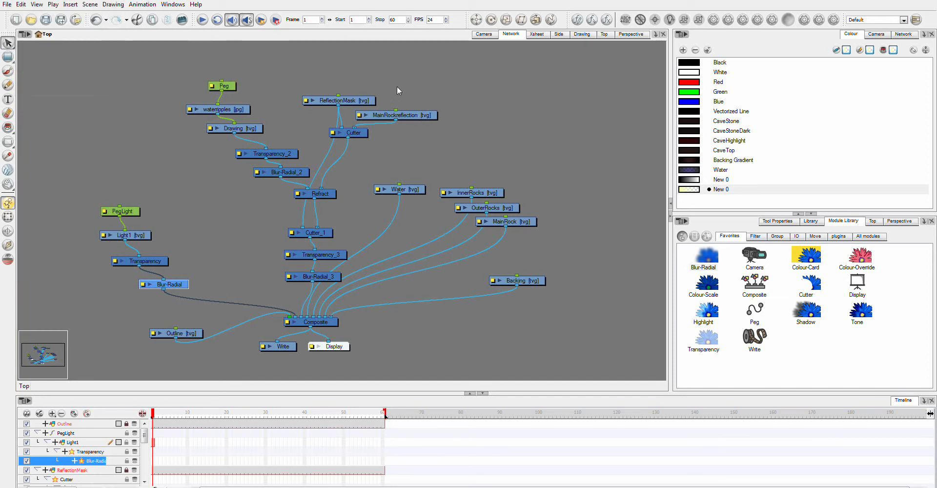
- Render a camera preview of the blurred beam, panning down to see the water
{"action": "left_click", "coordinate": [484, 35]}
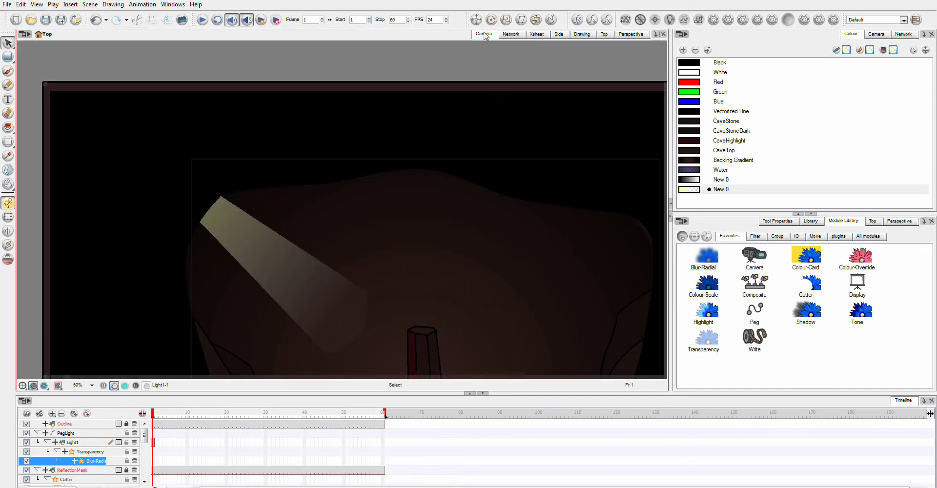
{"action": "left_click", "coordinate": [44, 386]}
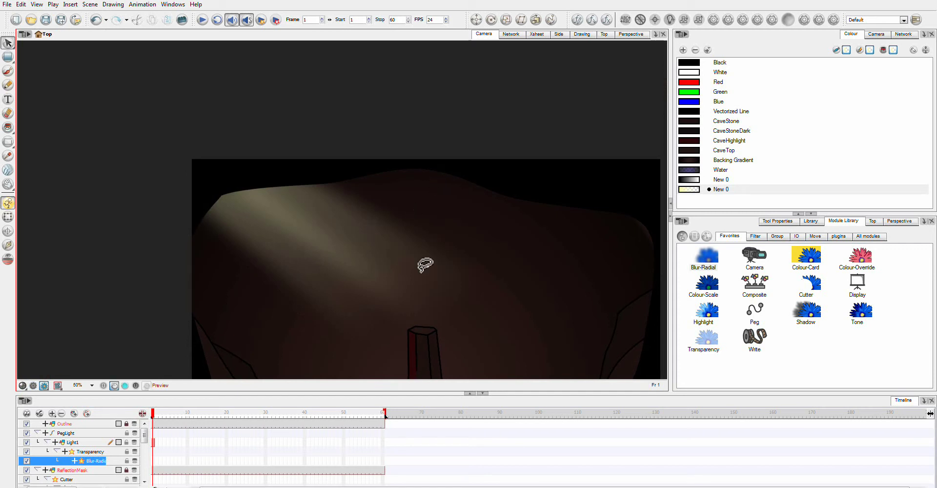
{"action": "left_click_drag", "start_coordinate": [410, 294], "coordinate": [366, 240]}
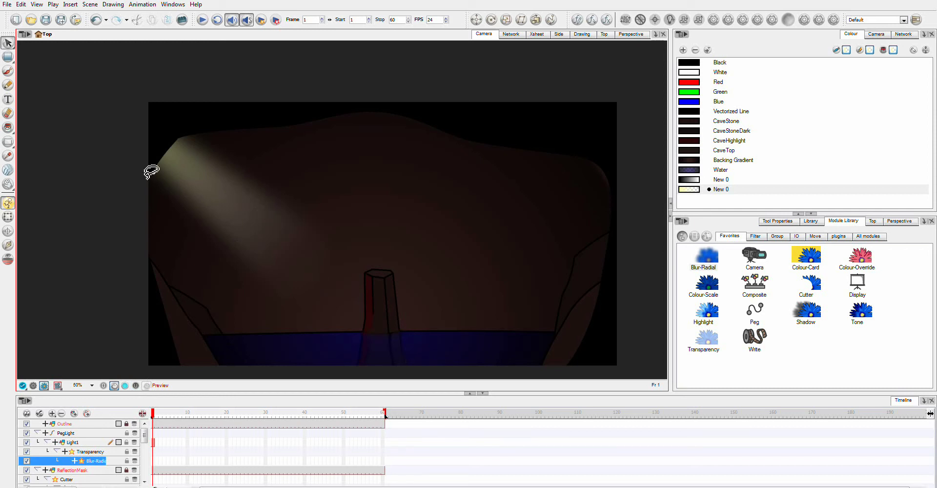
{"action": "left_click", "coordinate": [34, 385]}
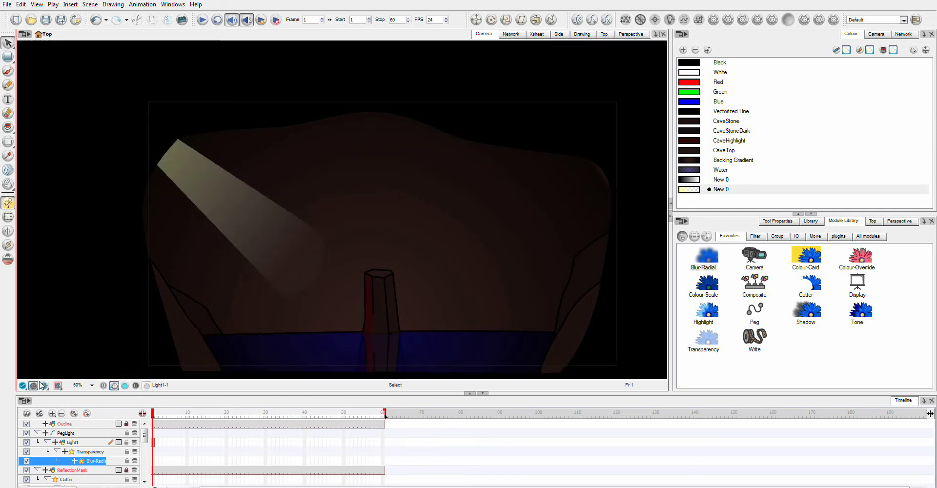
{"action": "left_click", "coordinate": [230, 219]}
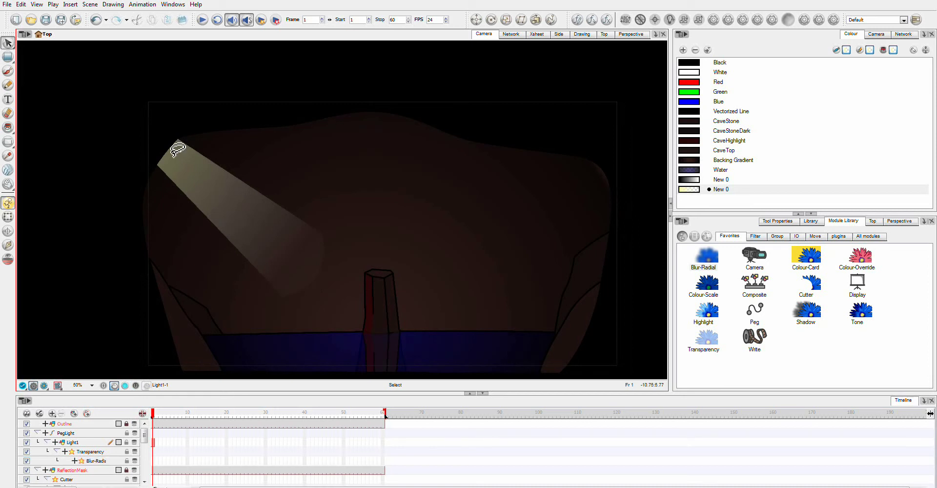
- Nudge the Light1 beam slightly down and right, then re-render the preview
{"action": "left_click", "coordinate": [82, 444]}
{"action": "left_click", "coordinate": [268, 187]}
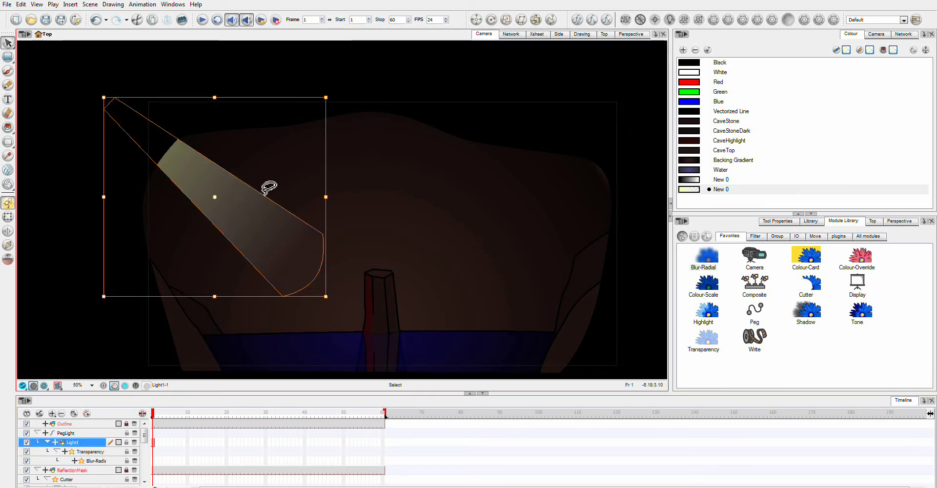
{"action": "left_click_drag", "start_coordinate": [250, 203], "coordinate": [259, 214]}
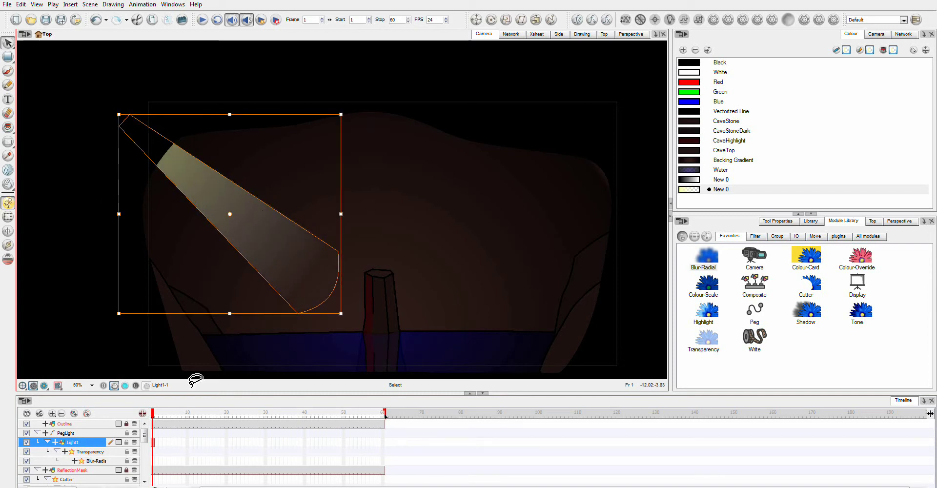
{"action": "left_click", "coordinate": [44, 385]}
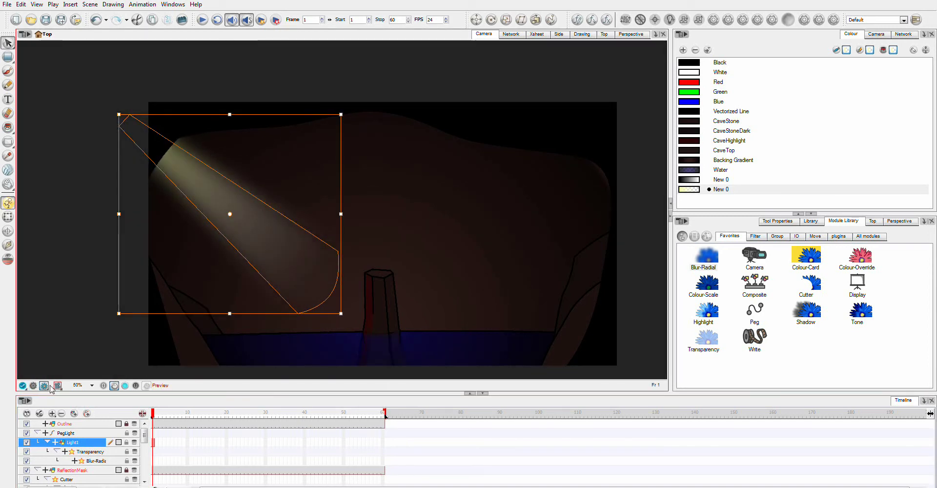
{"action": "left_click", "coordinate": [57, 164]}
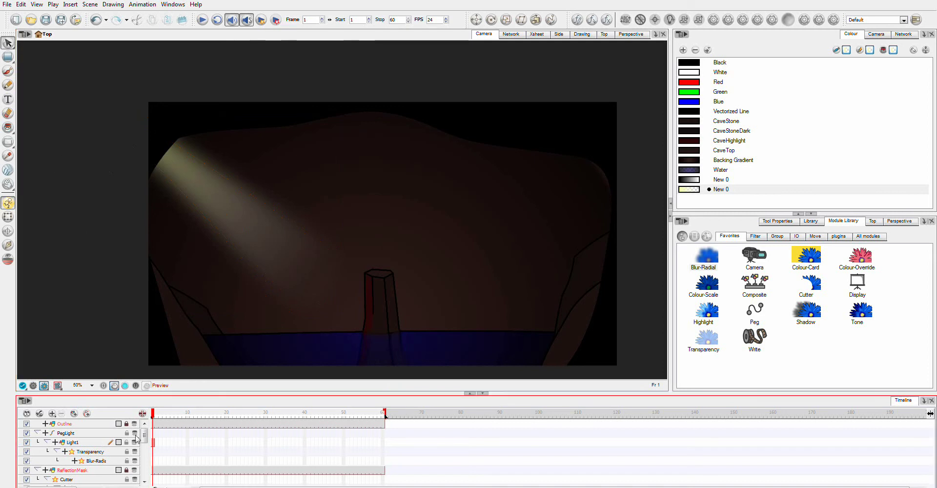
- Reselect the Light1 beam drawing and move it up and to the right
{"action": "left_click", "coordinate": [86, 443]}
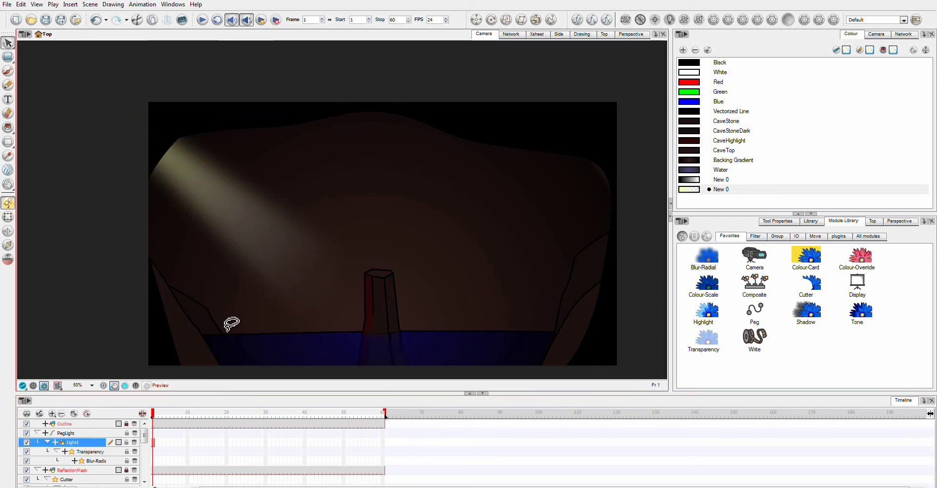
{"action": "mouse_move", "coordinate": [300, 173]}
{"action": "left_mouse_down"}
{"action": "mouse_move", "coordinate": [227, 237]}
{"action": "mouse_move", "coordinate": [234, 220]}
{"action": "left_mouse_up"}
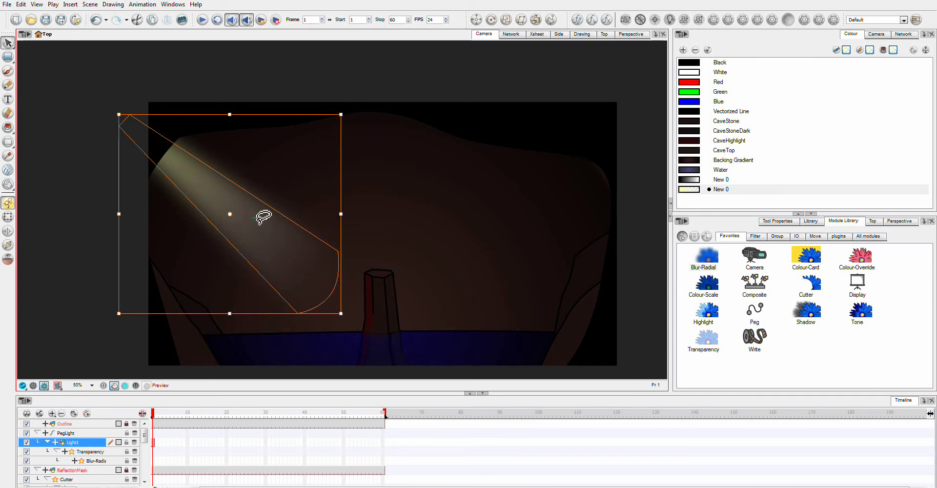
{"action": "mouse_move", "coordinate": [264, 217]}
{"action": "left_mouse_down"}
{"action": "mouse_move", "coordinate": [282, 189]}
{"action": "mouse_move", "coordinate": [183, 200]}
{"action": "left_mouse_up"}
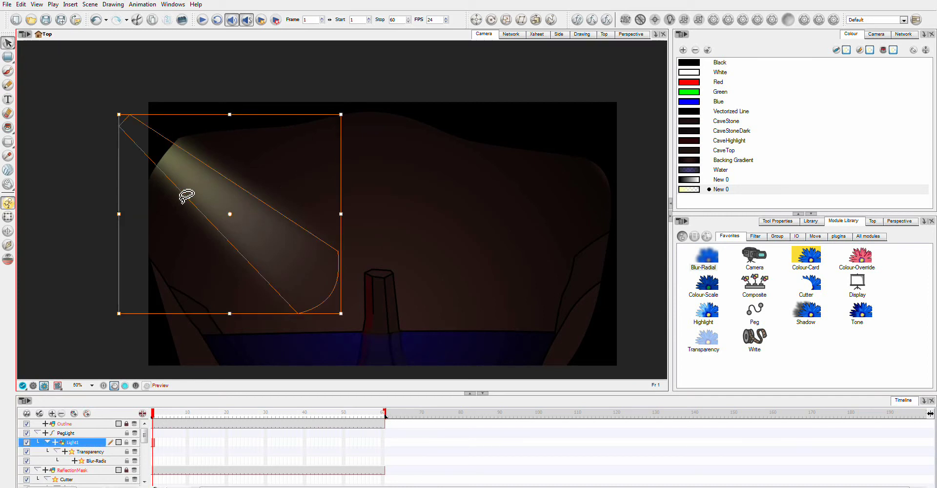
{"action": "left_click", "coordinate": [33, 385]}
{"action": "left_click_drag", "start_coordinate": [271, 226], "coordinate": [289, 213]}
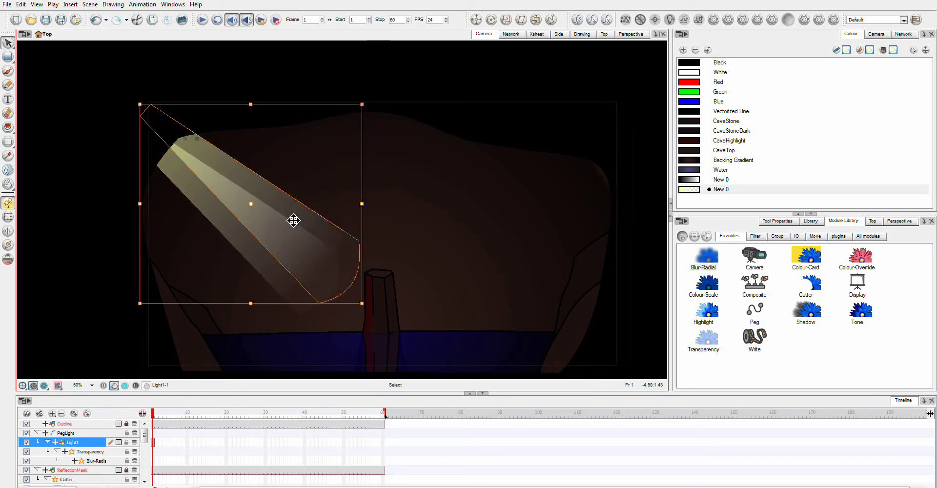
- Rotate and fine-tune the Light1 beam to a more horizontal slant from the upper left
{"action": "left_click_drag", "start_coordinate": [368, 309], "coordinate": [350, 278]}
{"action": "left_click_drag", "start_coordinate": [329, 251], "coordinate": [346, 237]}
{"action": "left_click_drag", "start_coordinate": [386, 294], "coordinate": [393, 290]}
{"action": "left_click_drag", "start_coordinate": [342, 235], "coordinate": [335, 232]}
{"action": "left_click", "coordinate": [383, 246]}
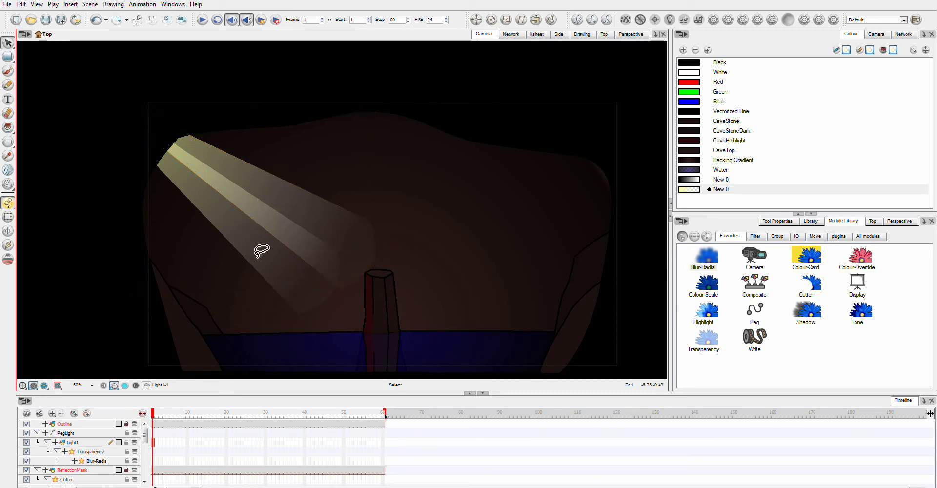
- Check Light1's routing in the node network, then reselect the beam in the Camera view
{"action": "left_click", "coordinate": [511, 34]}
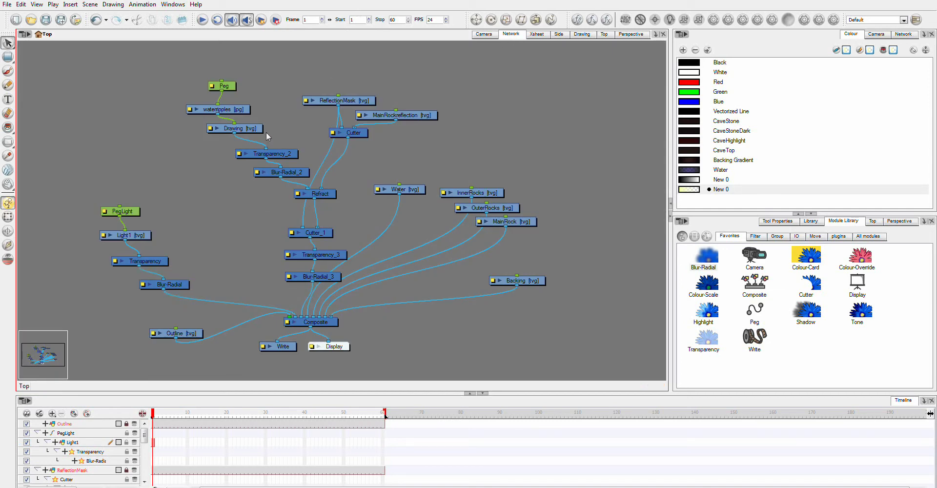
{"action": "left_click", "coordinate": [484, 34]}
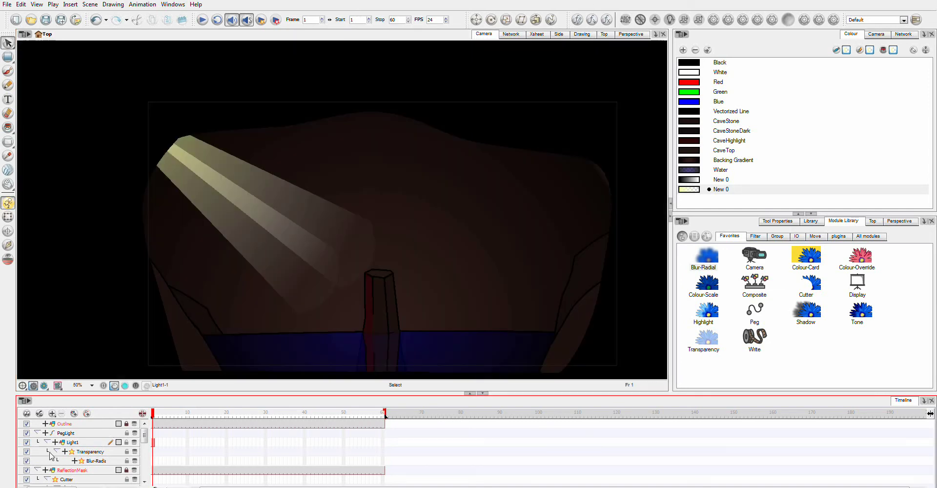
{"action": "left_click", "coordinate": [335, 216]}
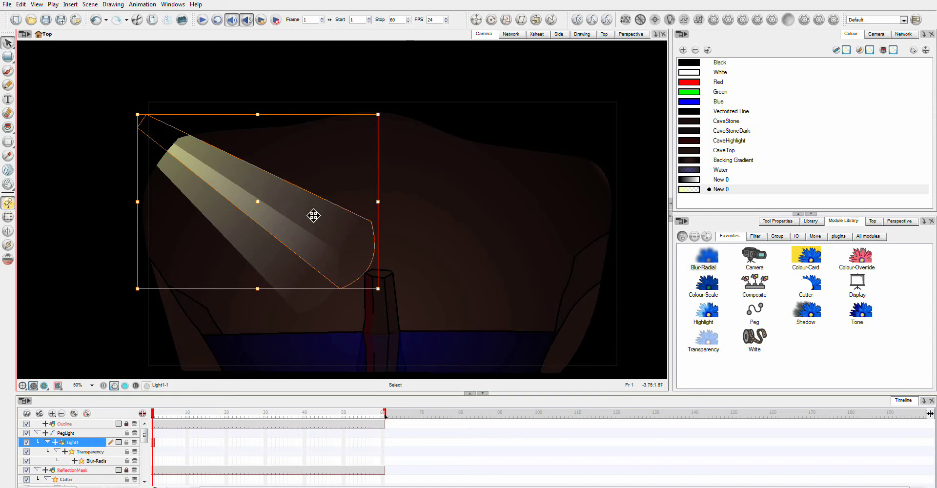
- Add a new drawing layer named Light2 and paste the beam drawing into it
{"action": "left_click", "coordinate": [97, 19]}
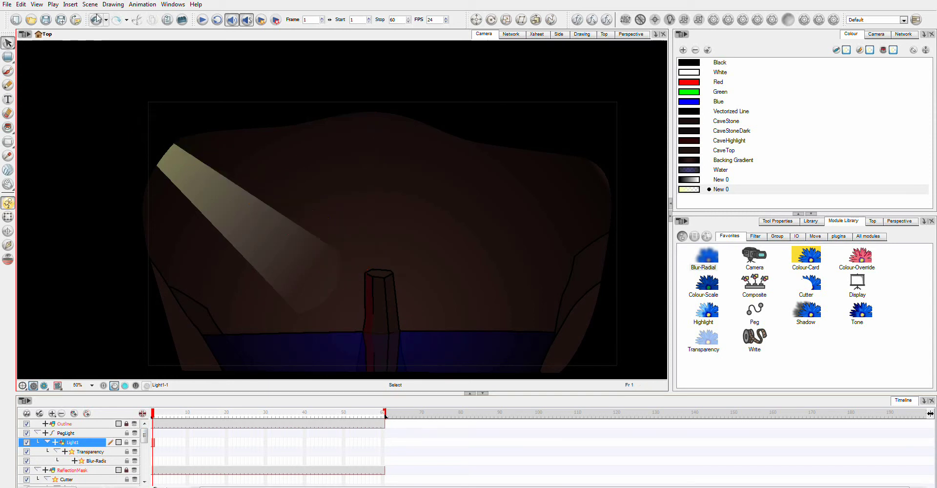
{"action": "left_click", "coordinate": [52, 417]}
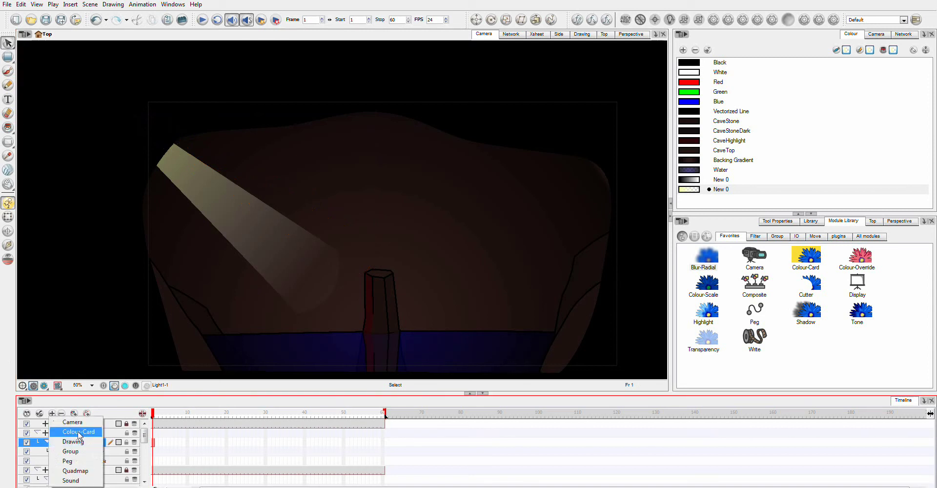
{"action": "left_click", "coordinate": [78, 444]}
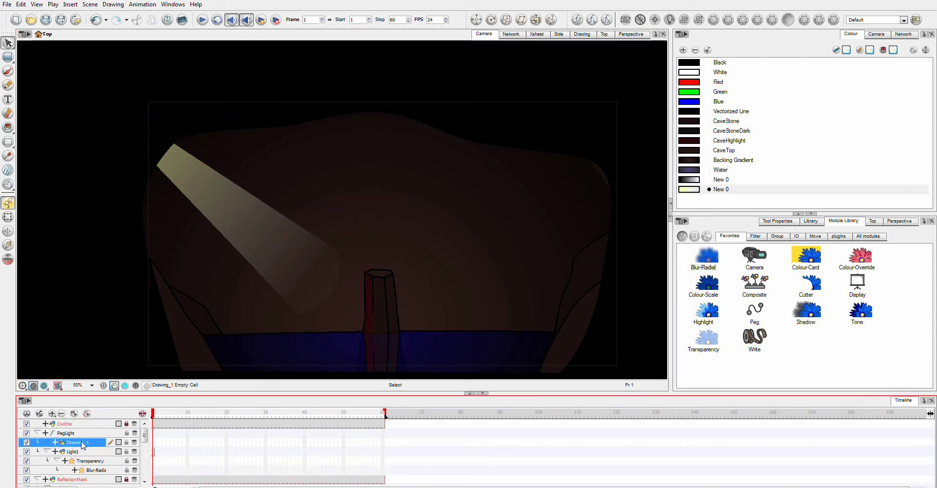
{"action": "double_click", "coordinate": [68, 442]}
{"action": "type", "text": "L"}
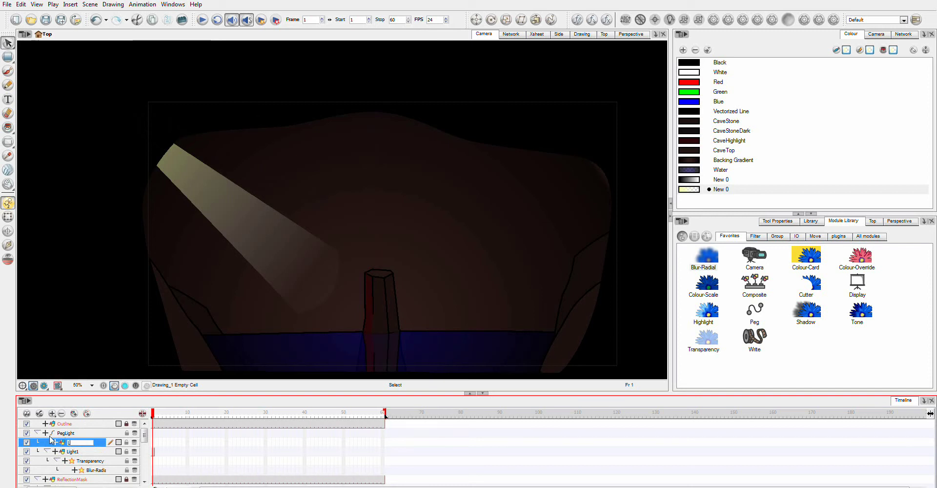
{"action": "type", "text": "ight2"}
{"action": "key", "text": "Return"}
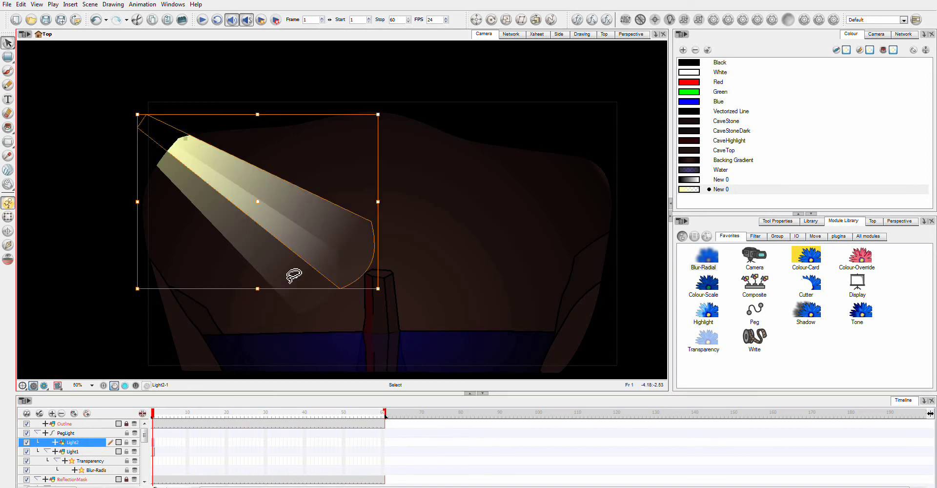
{"action": "key", "text": "ctrl+v"}
{"action": "left_click", "coordinate": [510, 34]}
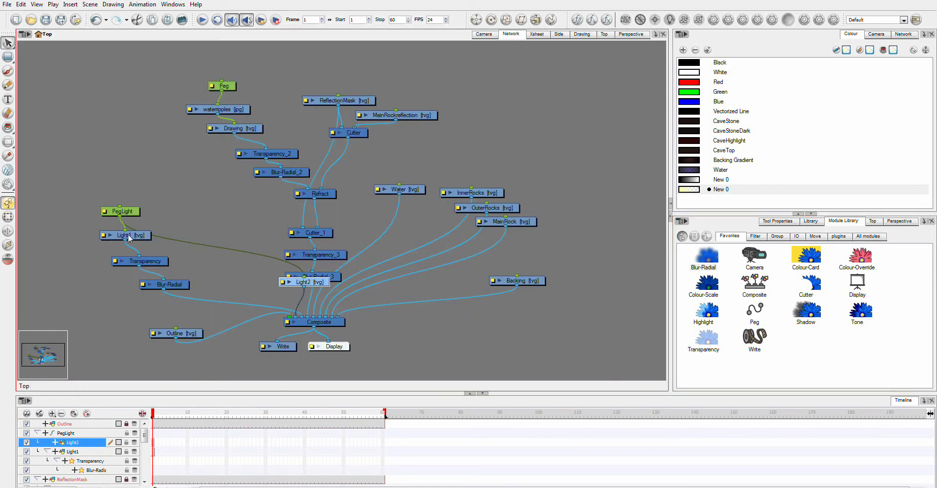
- Insert Transparency_1 and Blur-Radial_1 nodes beneath the Light2 node
{"action": "left_click_drag", "start_coordinate": [130, 237], "coordinate": [149, 243]}
{"action": "left_click_drag", "start_coordinate": [307, 282], "coordinate": [196, 234]}
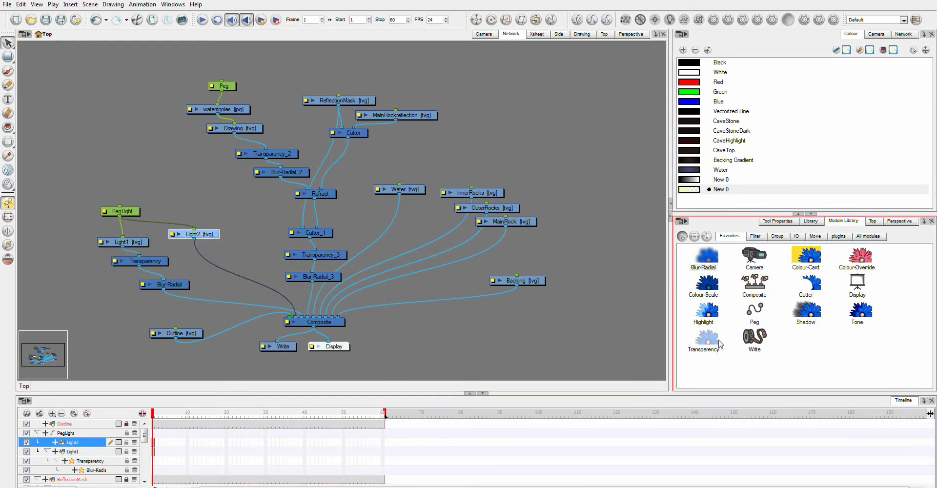
{"action": "left_click", "coordinate": [704, 256]}
{"action": "left_click", "coordinate": [702, 337]}
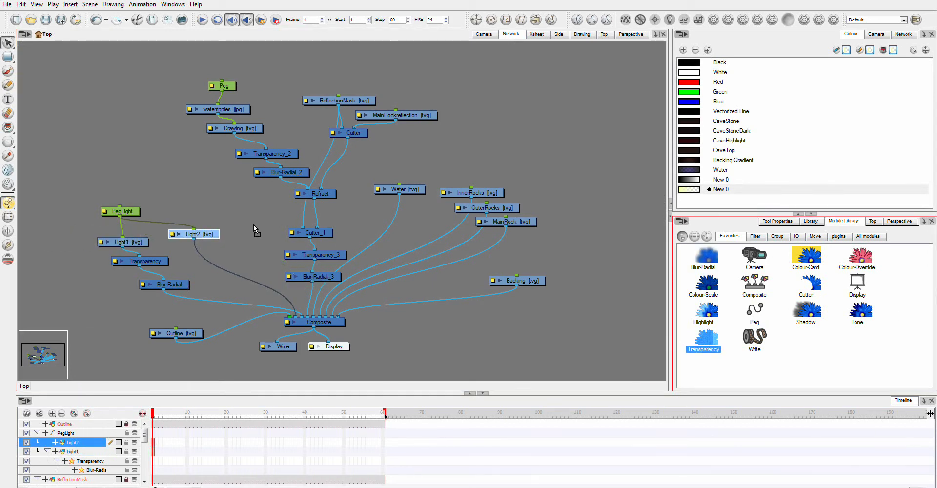
{"action": "left_click", "coordinate": [216, 250]}
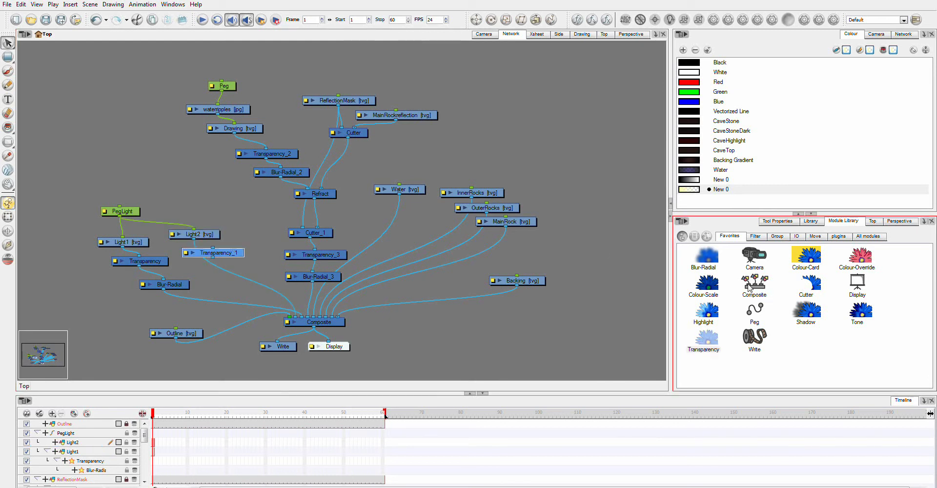
{"action": "left_click", "coordinate": [708, 259]}
{"action": "left_click", "coordinate": [226, 276]}
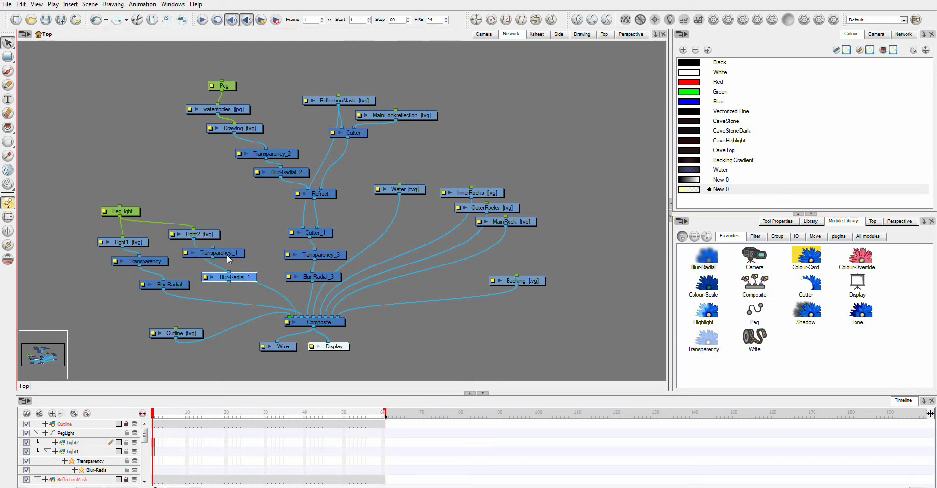
{"action": "left_click_drag", "start_coordinate": [204, 237], "coordinate": [202, 225]}
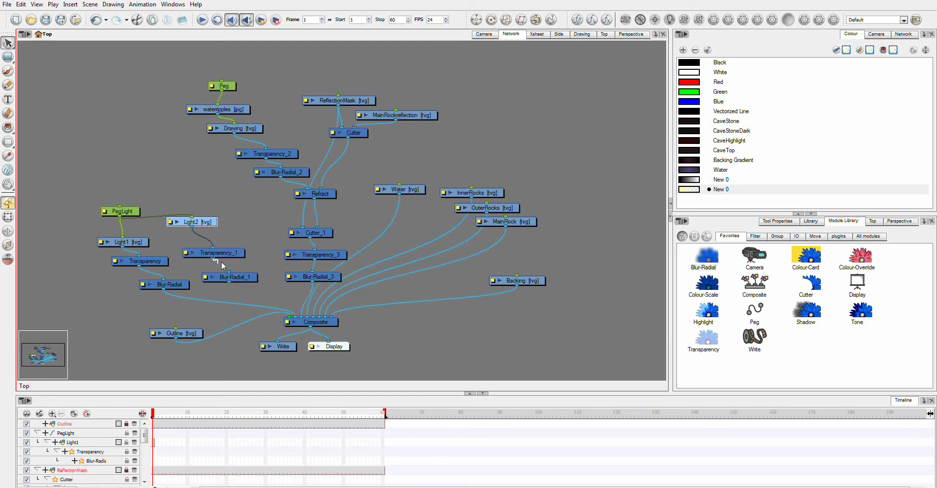
- Connect Blur-Radial_1 into the Composite and set its radius to 22
{"action": "left_click_drag", "start_coordinate": [229, 283], "coordinate": [302, 318]}
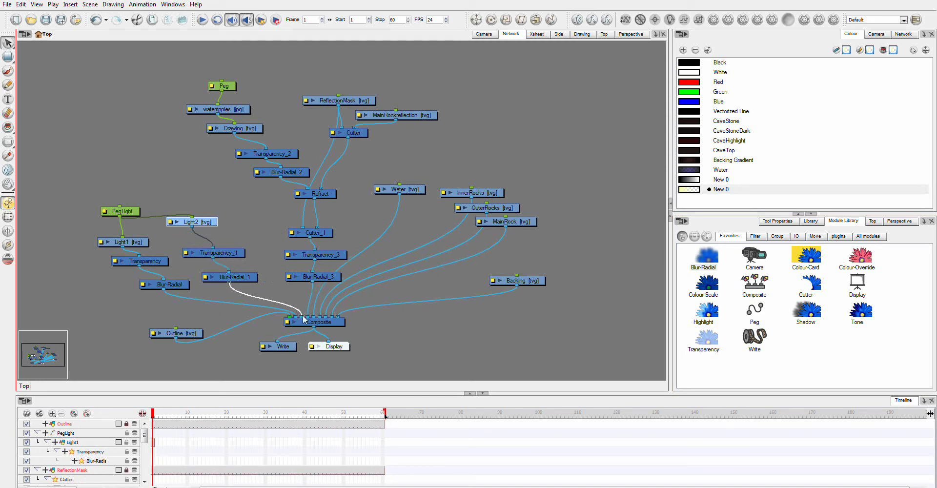
{"action": "left_click", "coordinate": [208, 282]}
{"action": "left_click", "coordinate": [208, 282]}
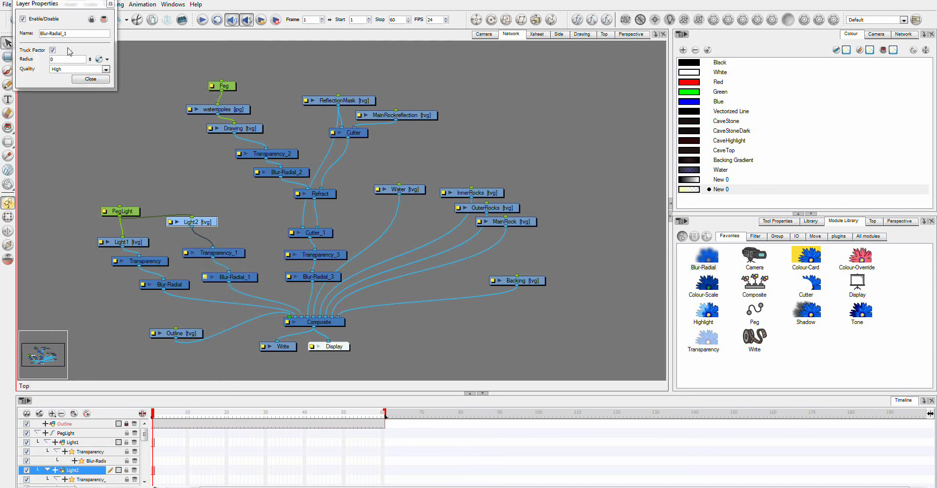
{"action": "left_click", "coordinate": [89, 79]}
- Render a Camera view preview of the cave with both softened beams
{"action": "left_click", "coordinate": [486, 36]}
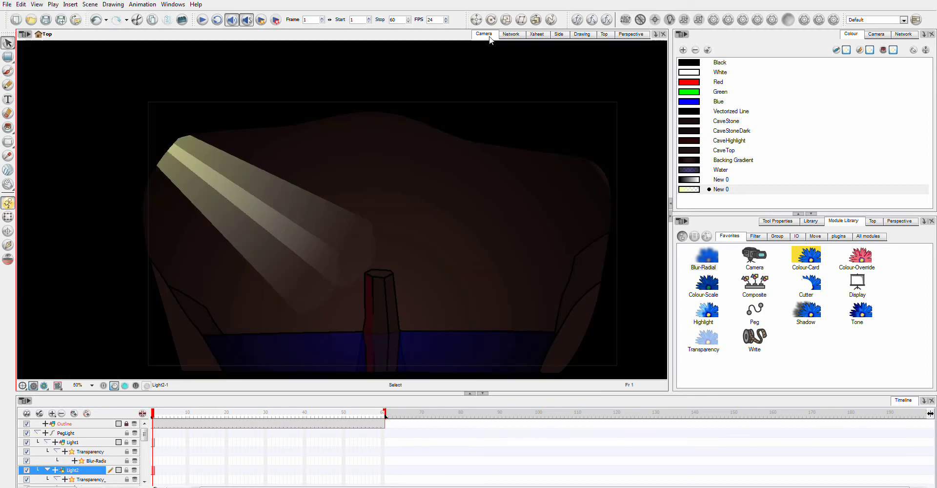
{"action": "left_click", "coordinate": [43, 386]}
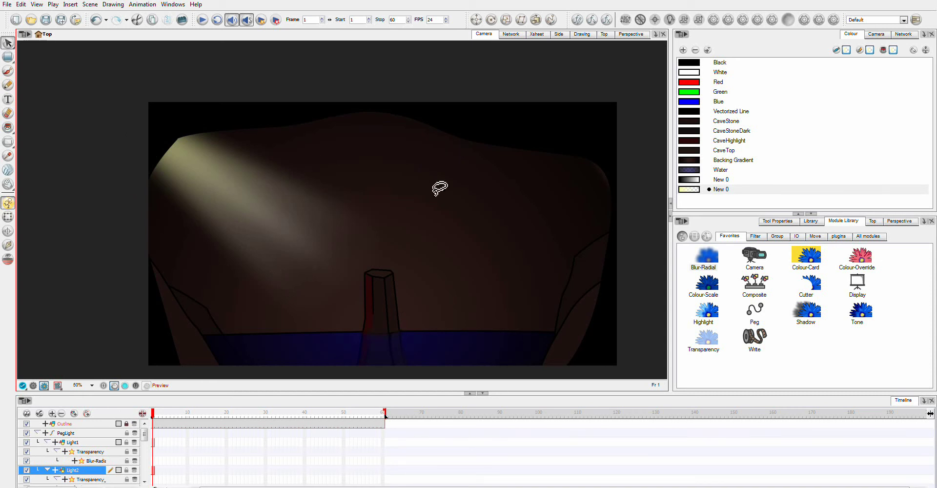
{"action": "left_click", "coordinate": [69, 433]}
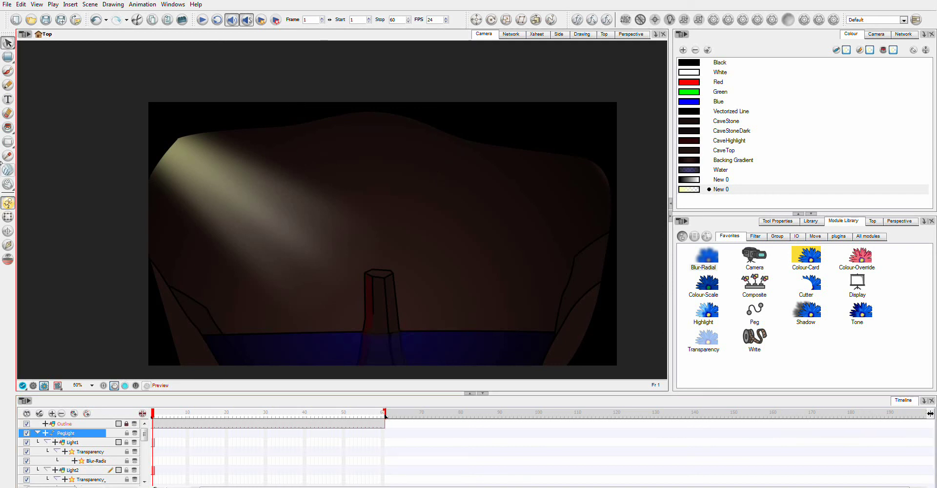